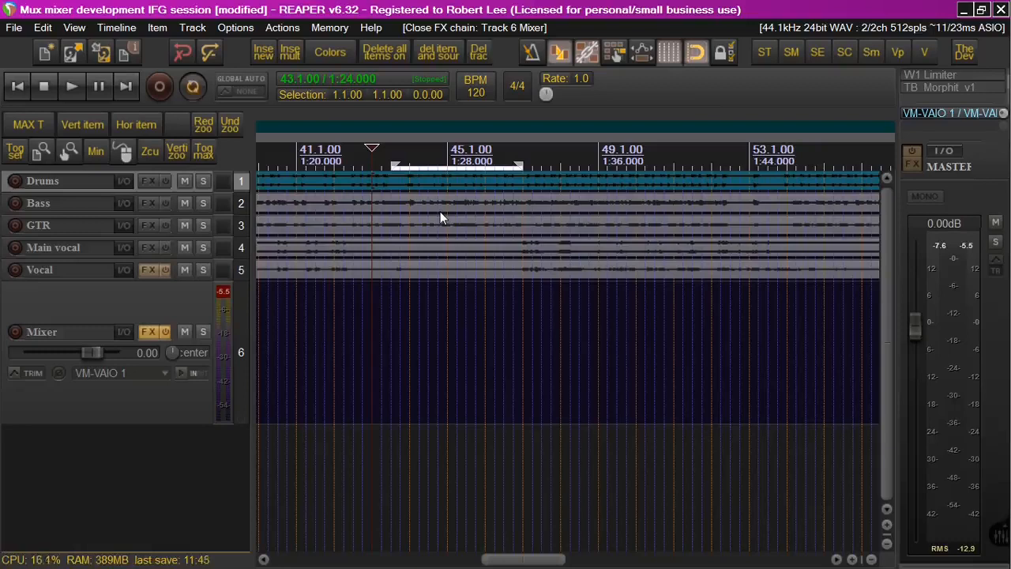
Open the FX chain of the Mixer track to display the MUX Modular Synth plugin window
left_click(145, 332)
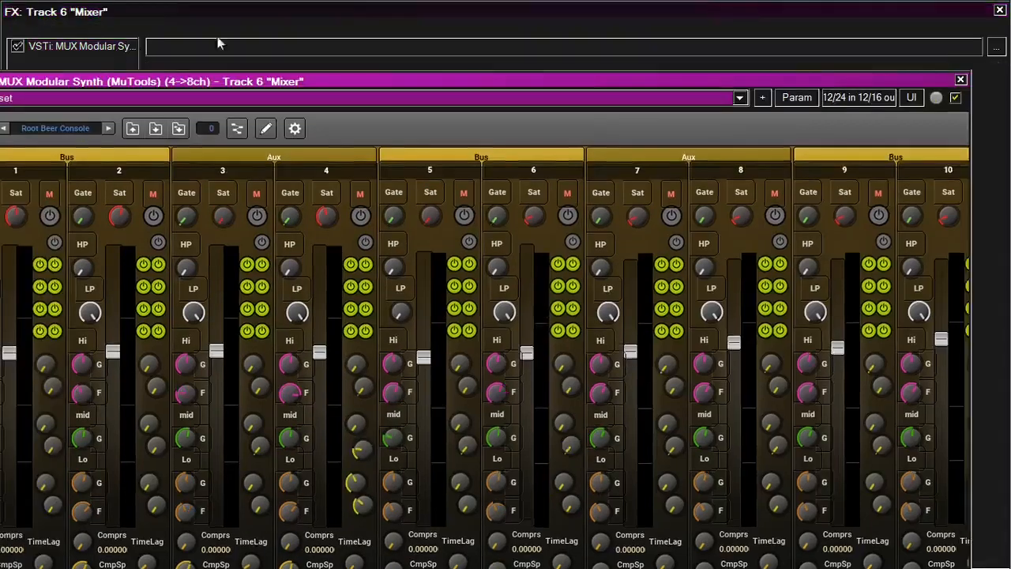
left_click_drag(299, 81, 348, 22)
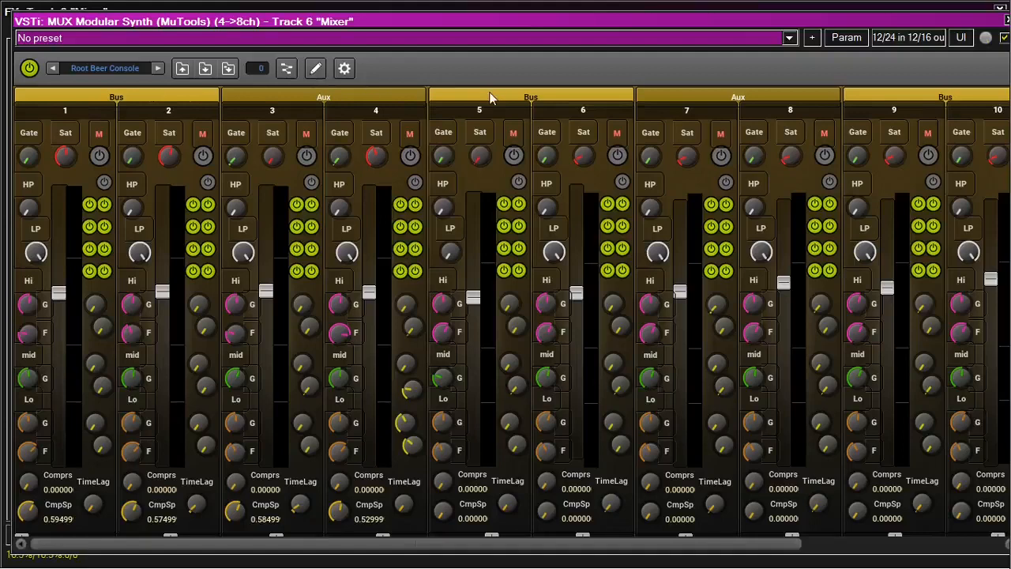
Open and close the Aux and Bus front panels of the MUX mixer to examine their effect and bus modules
left_click(375, 92)
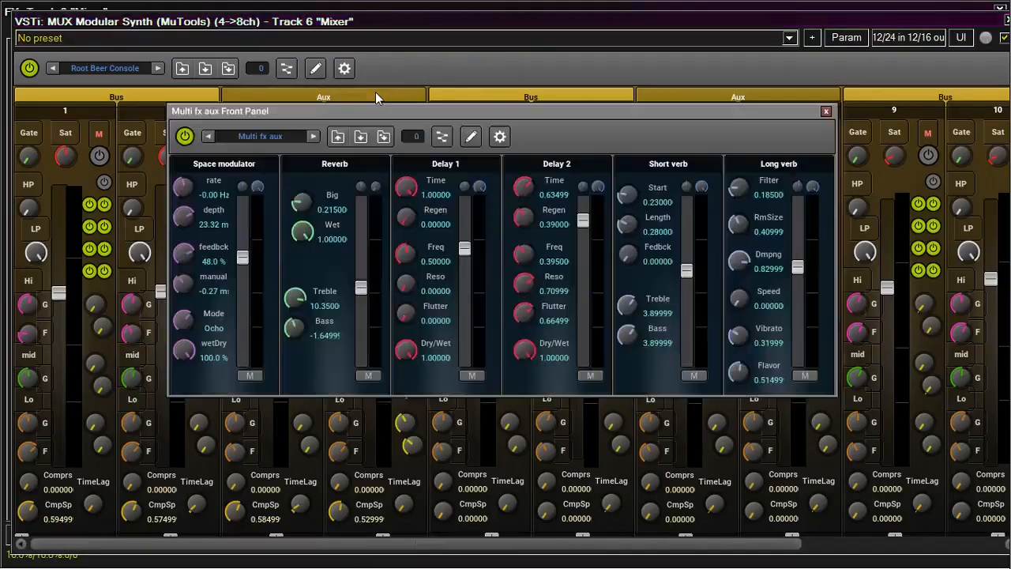
left_click(825, 111)
left_click_drag(569, 547, 543, 547)
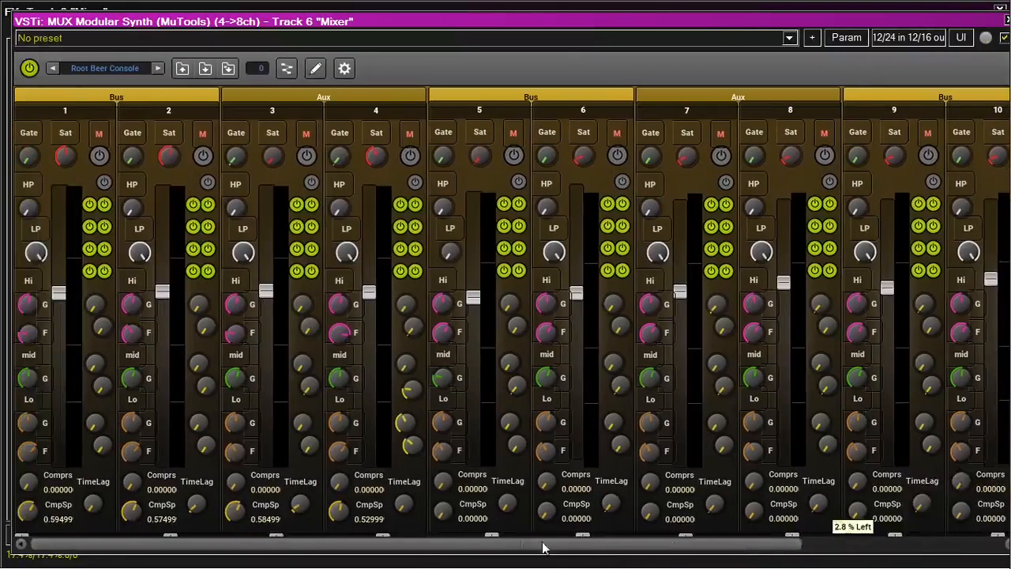
left_click(140, 99)
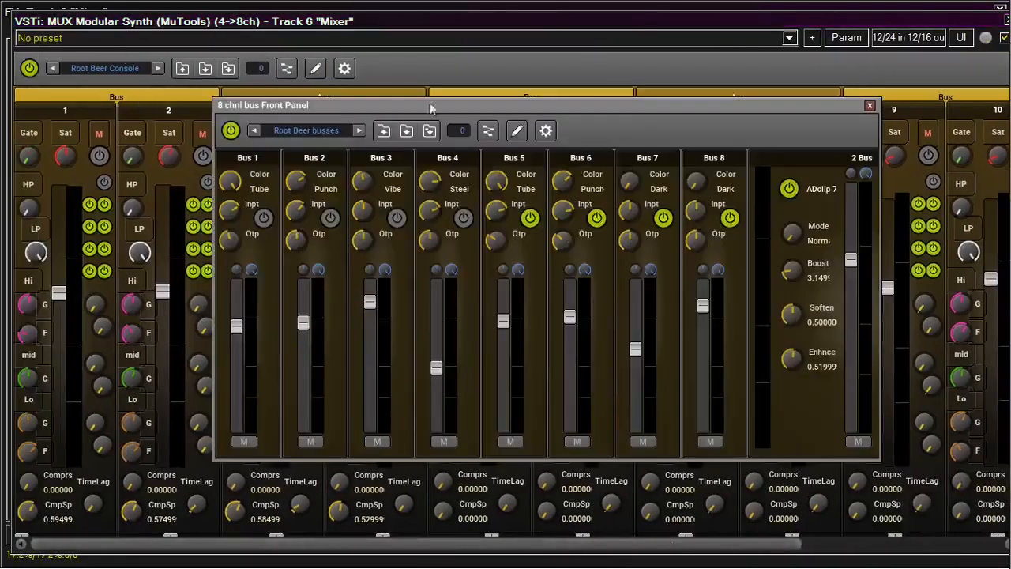
left_click(869, 105)
left_click(385, 96)
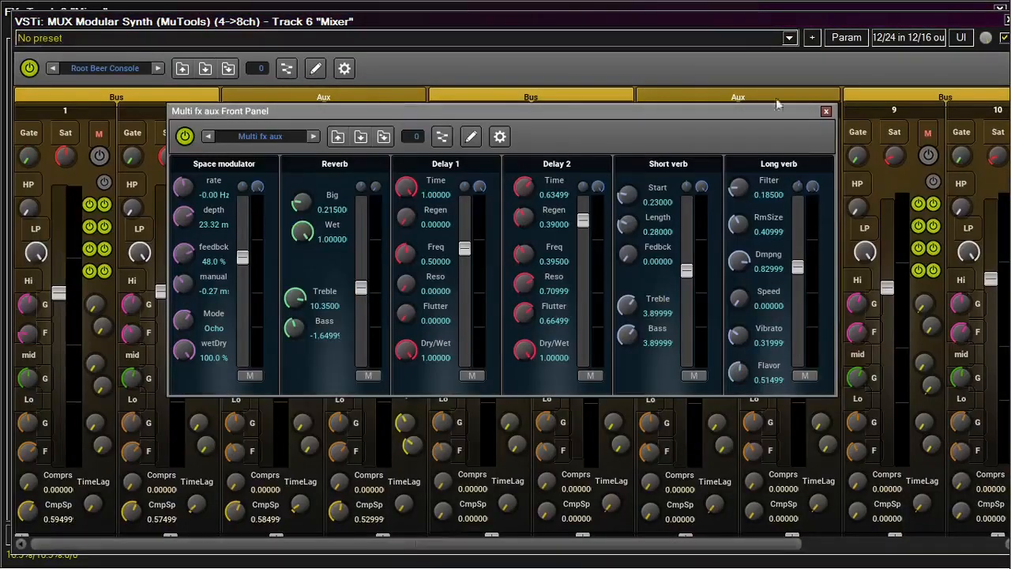
left_click(827, 111)
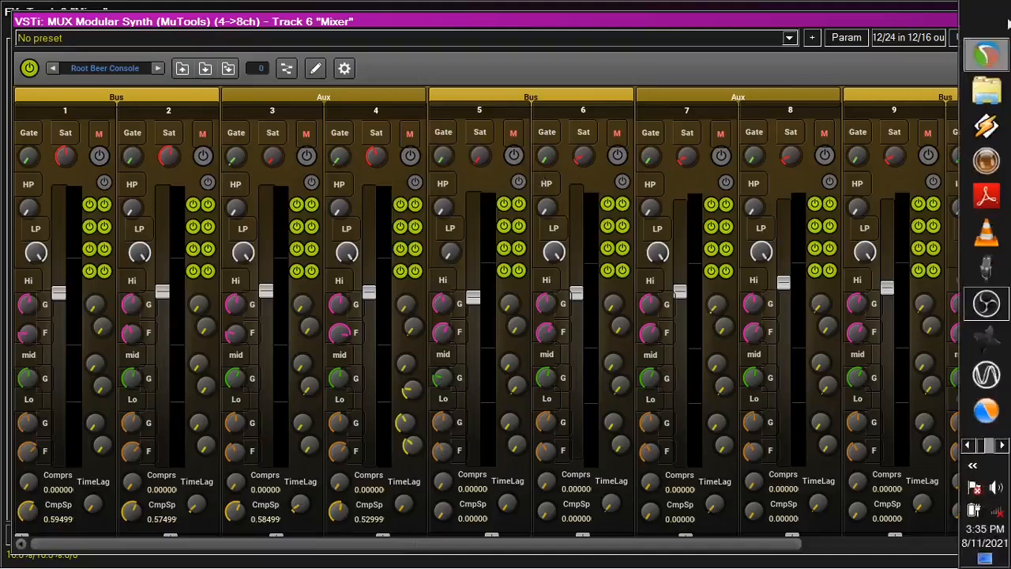
Switch to Windows Explorer and browse Local Disk (C:) to open the Program Files folder
left_click(991, 12)
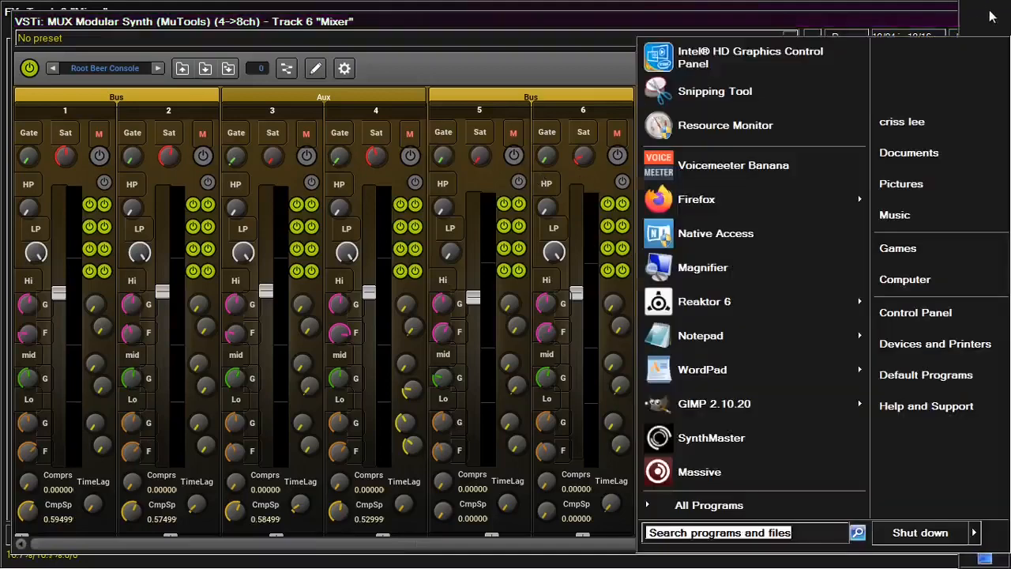
left_click(903, 280)
double_click(387, 142)
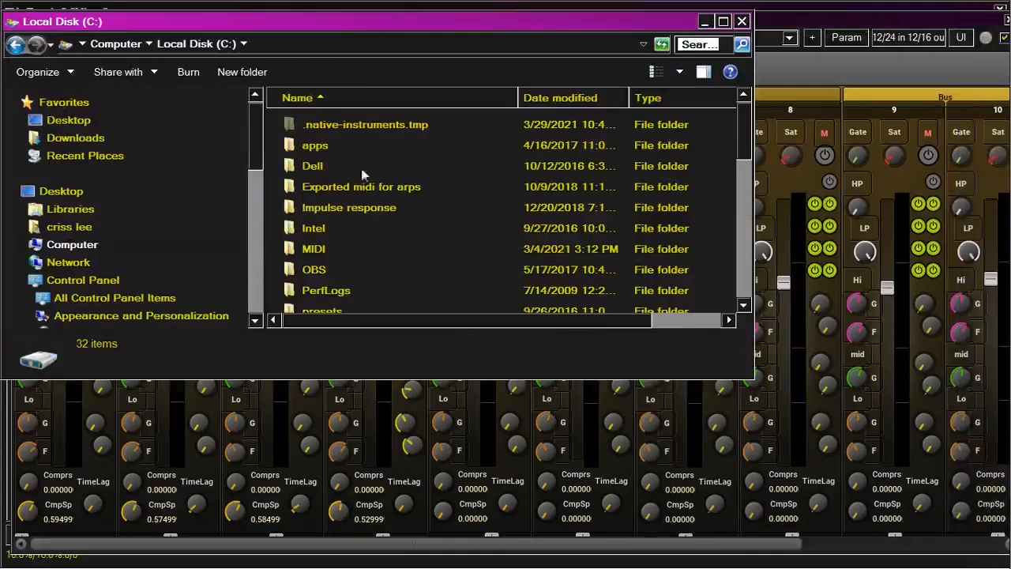
scroll(335, 229, "down", 5)
scroll(335, 229, "up", 4)
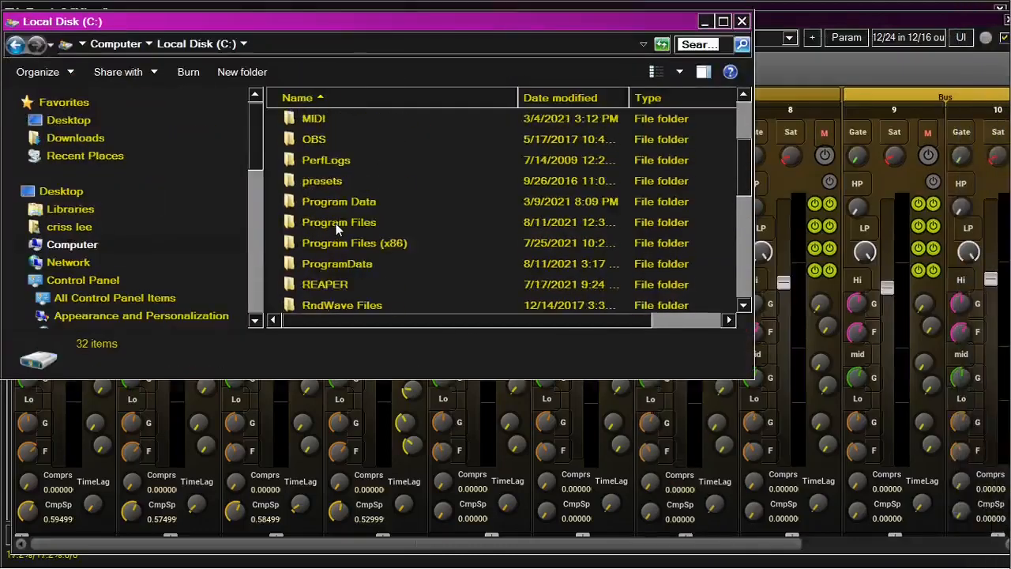
scroll(335, 230, "down", 6)
scroll(335, 229, "up", 5)
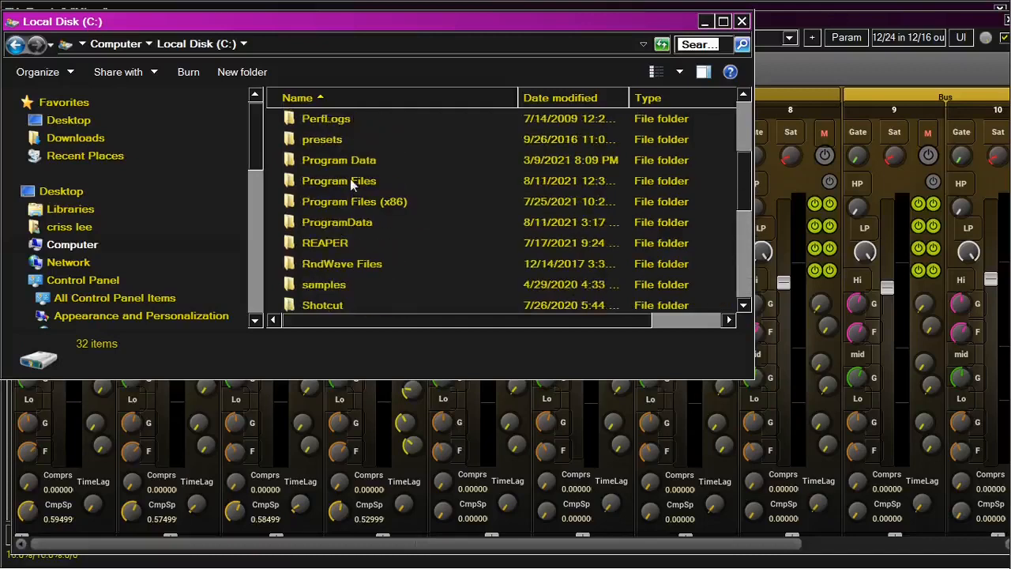
double_click(349, 181)
Navigate to Steinberg > VstPlugins > MUX (64 bit) > User > Settings and open MainSetup in Notepad
scroll(356, 194, "down", 5)
scroll(357, 194, "down", 13)
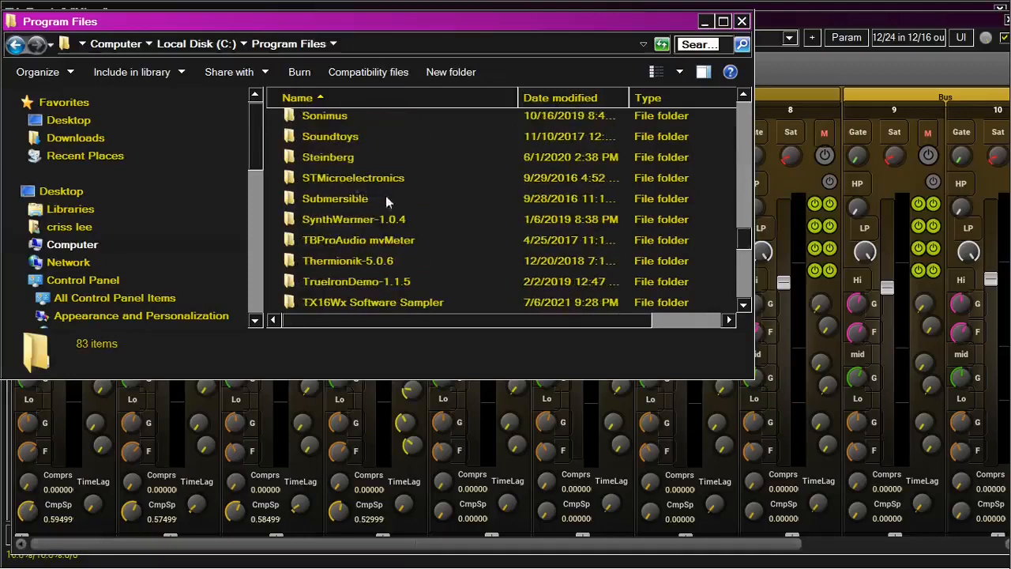
double_click(338, 161)
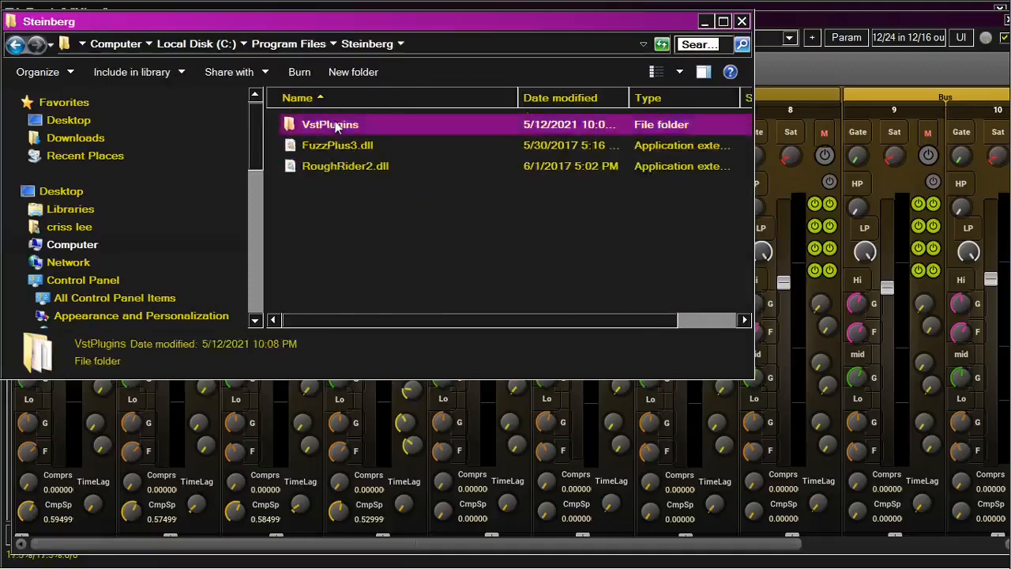
double_click(332, 120)
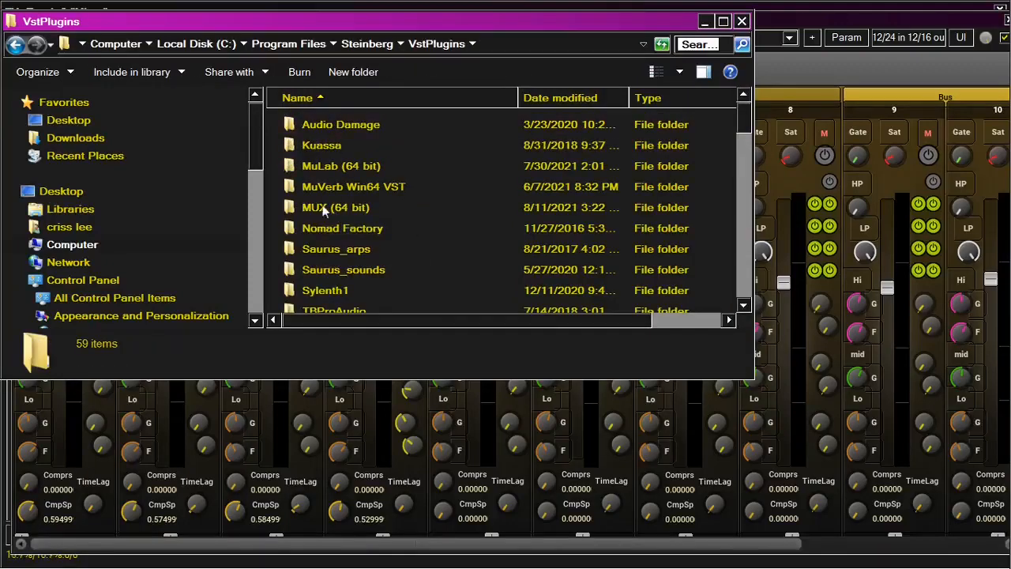
double_click(354, 207)
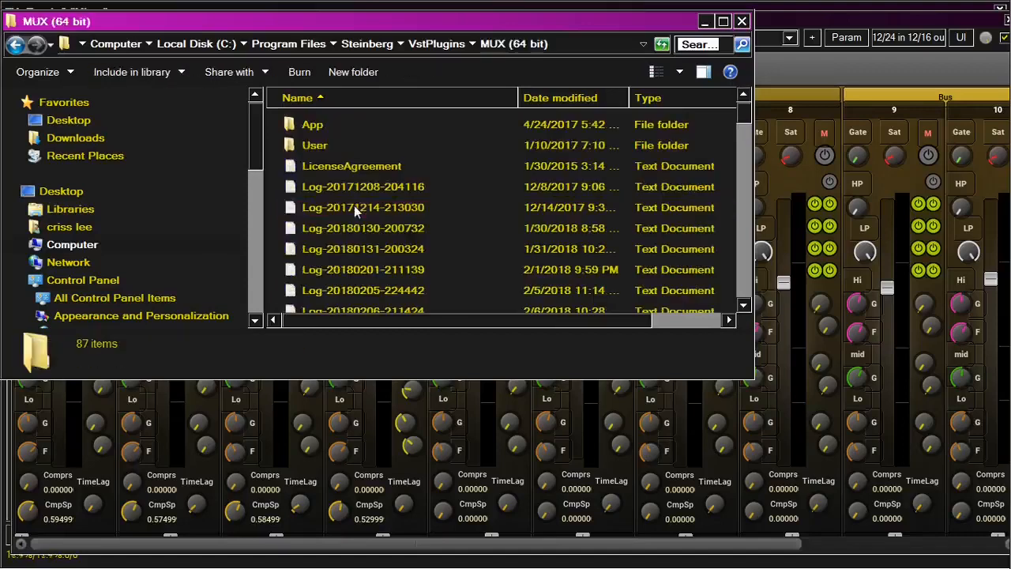
double_click(321, 145)
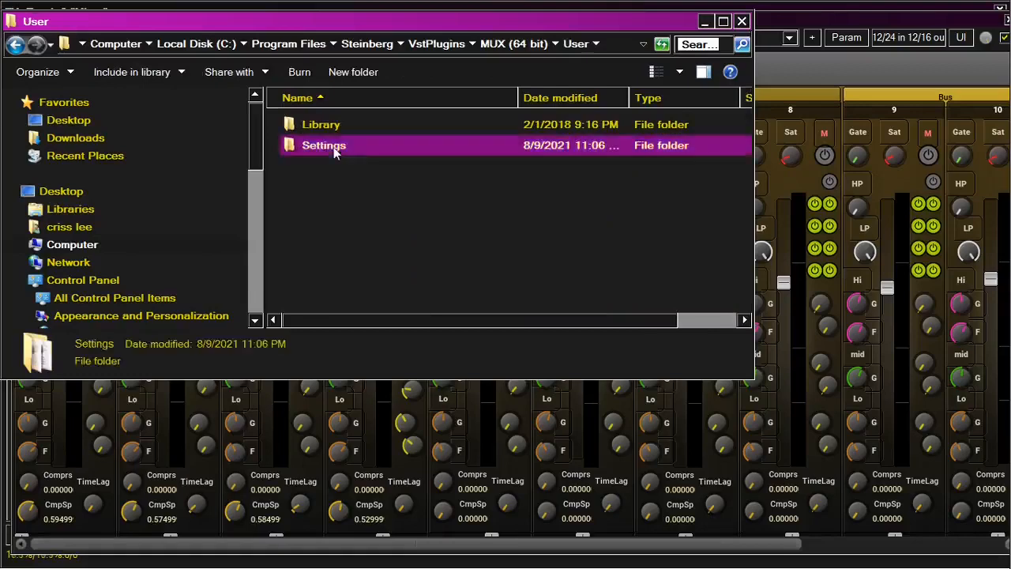
double_click(334, 148)
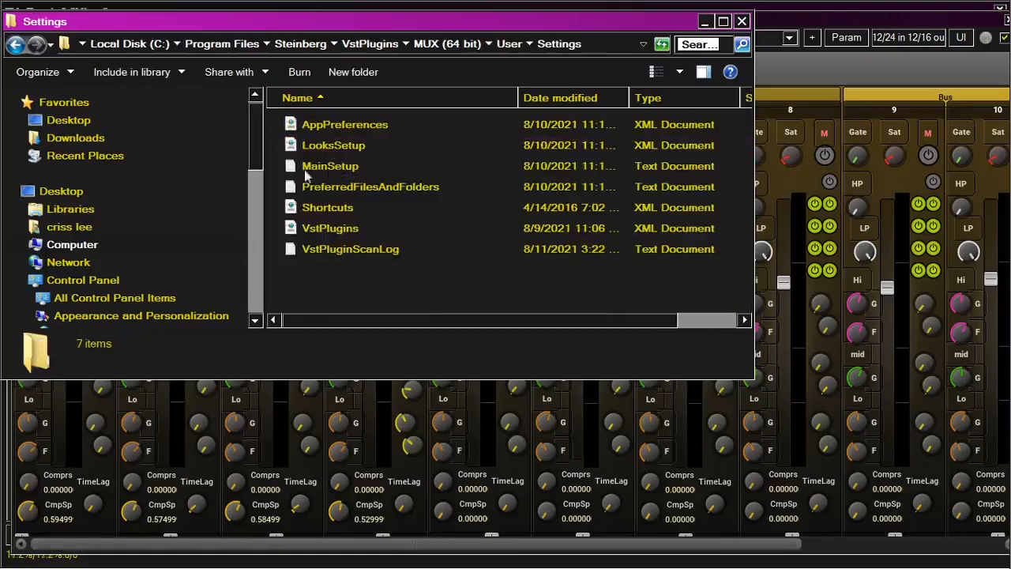
double_click(326, 171)
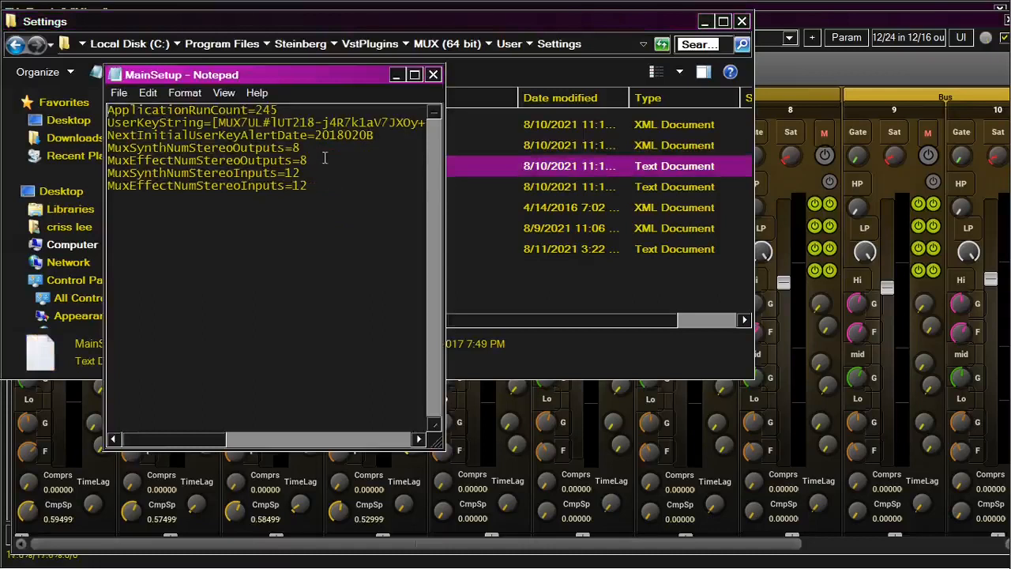
Highlight the stereo input and output count lines in MainSetup, then close Notepad and the Explorer window
left_click_drag(330, 192, 102, 147)
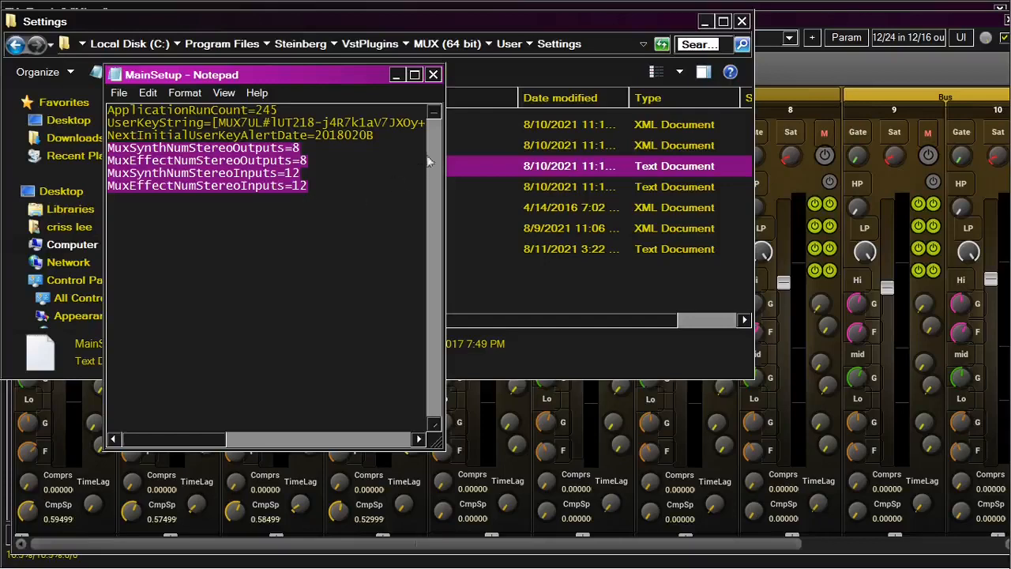
left_click(433, 74)
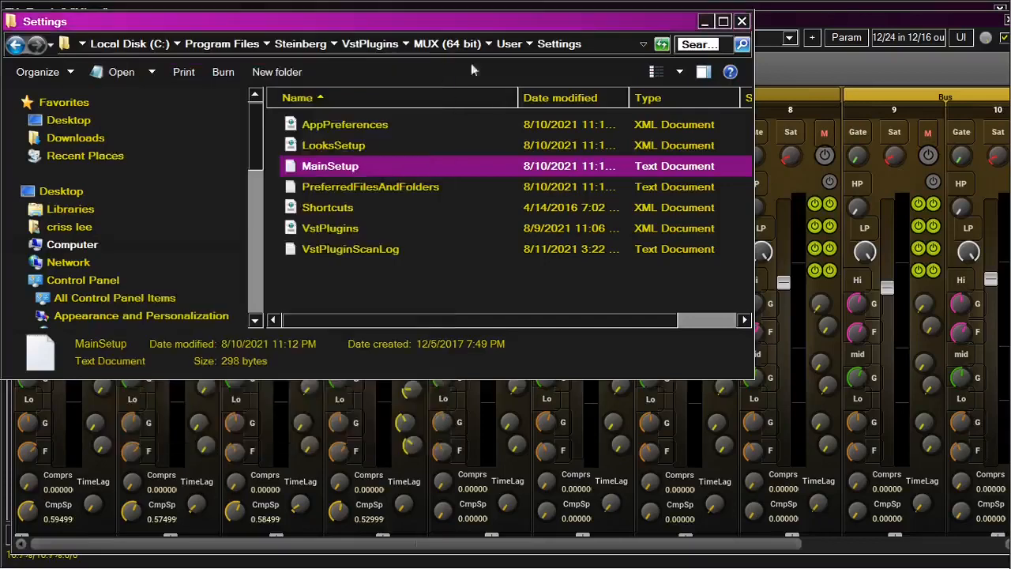
left_click(744, 22)
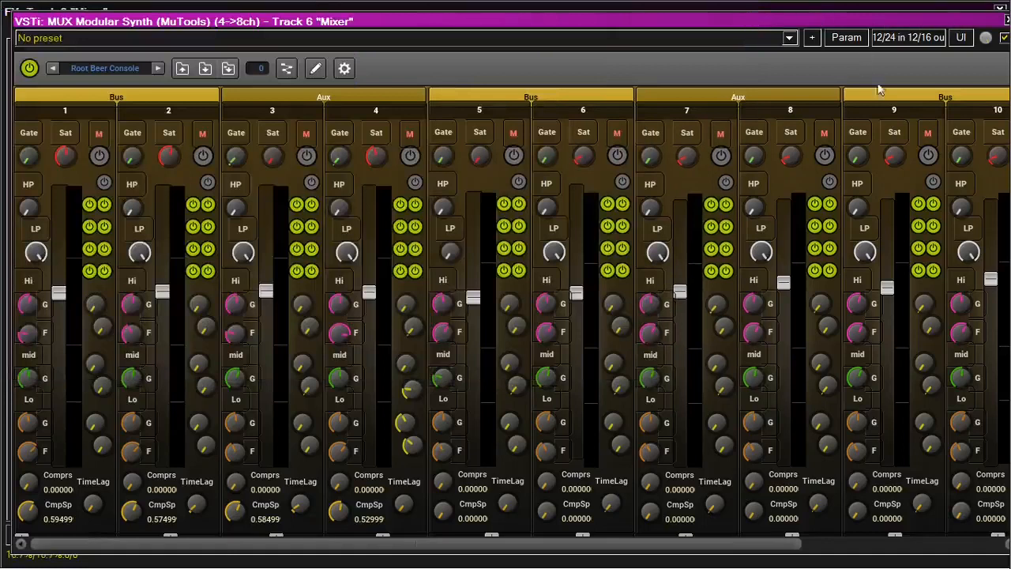
Open the plugin pin connector to examine the input and output channel routing, then close it
left_click(915, 36)
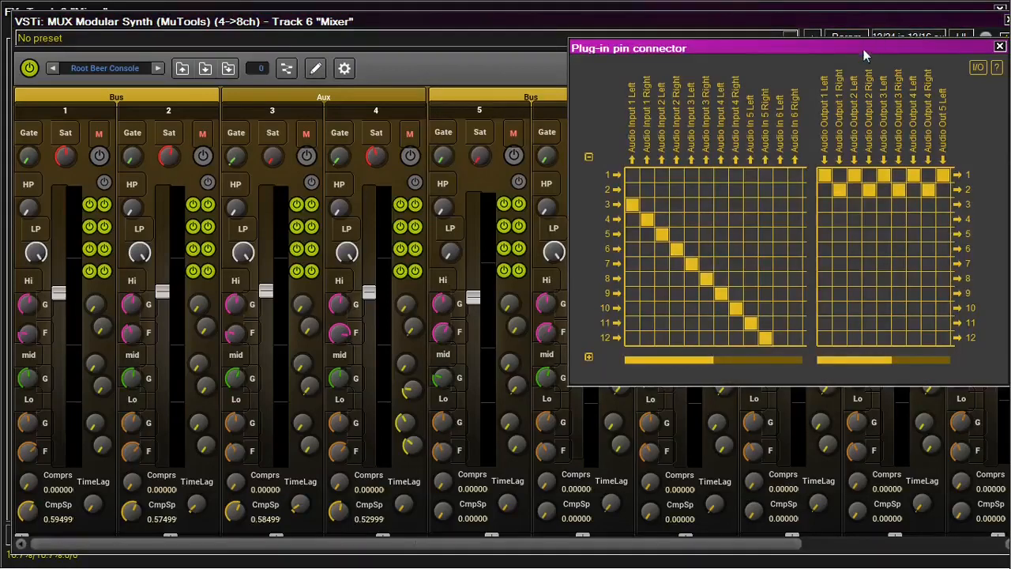
left_click_drag(863, 49, 471, 67)
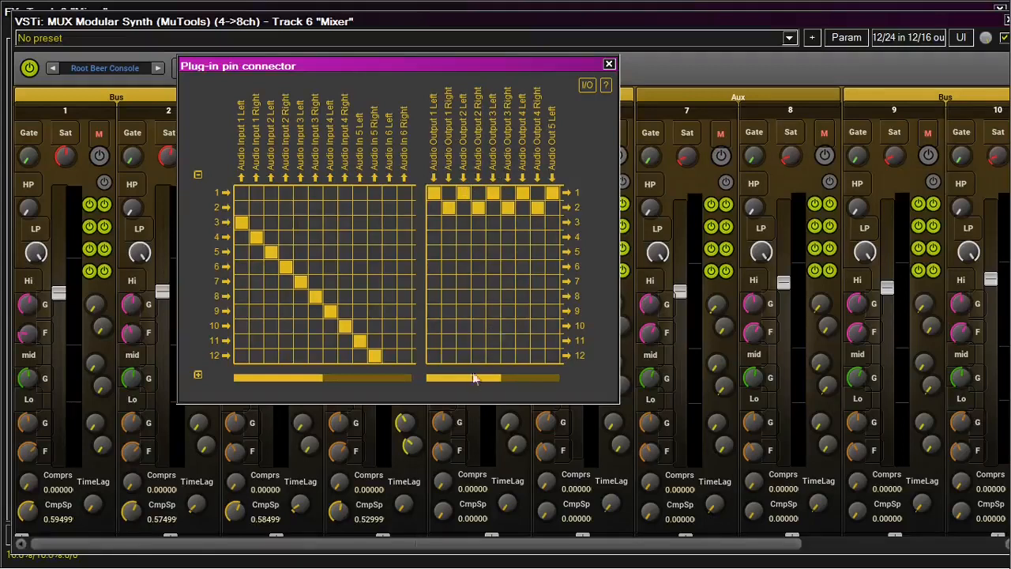
mouse_move(480, 379)
left_mouse_down()
mouse_move(559, 377)
mouse_move(463, 378)
left_mouse_up()
left_click(609, 64)
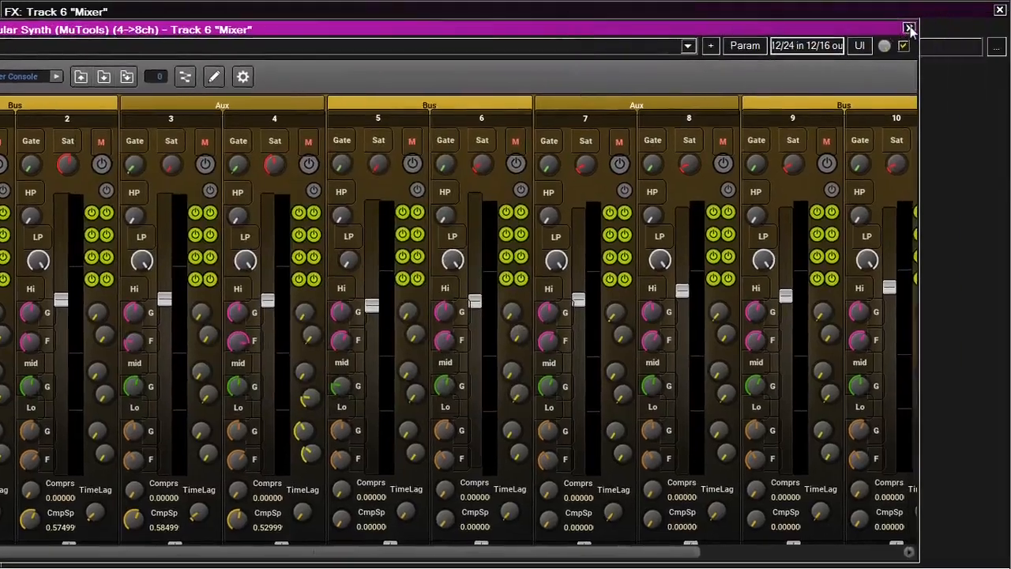
Close the Mixer track's FX chain window
left_click(910, 30)
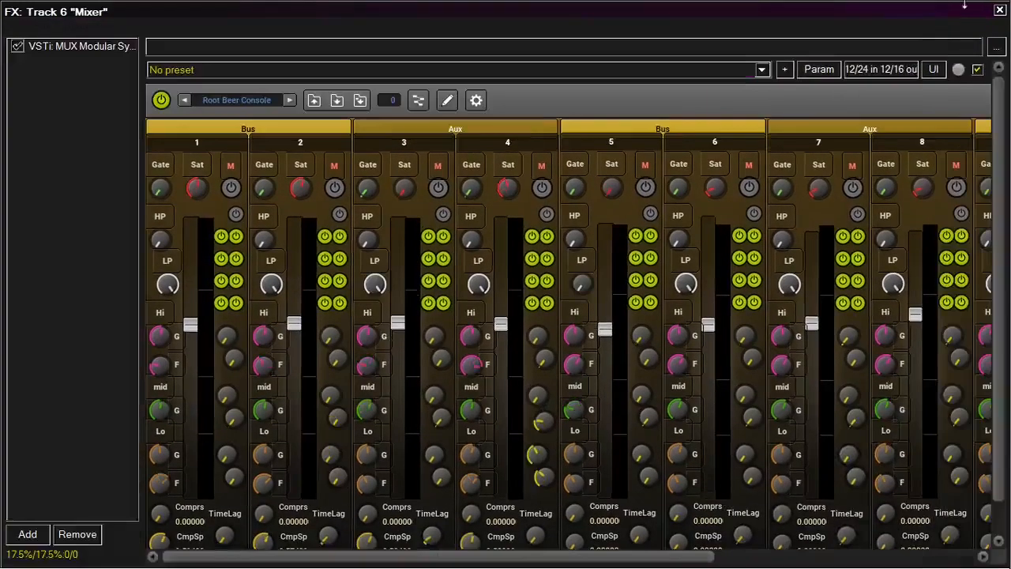
left_click(1000, 10)
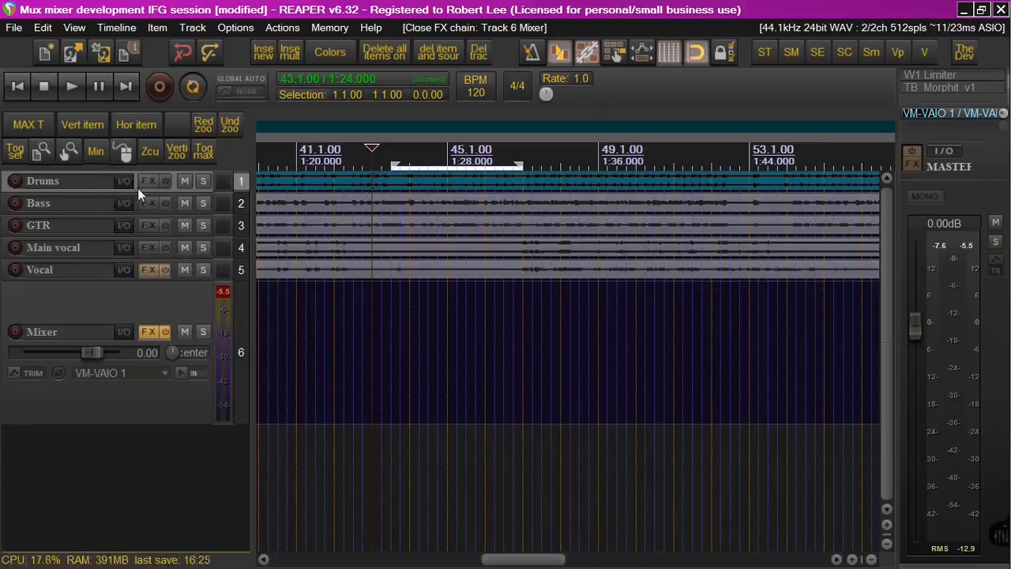
mouse_move(127, 192)
left_mouse_down()
mouse_move(121, 268)
mouse_move(114, 192)
left_mouse_up()
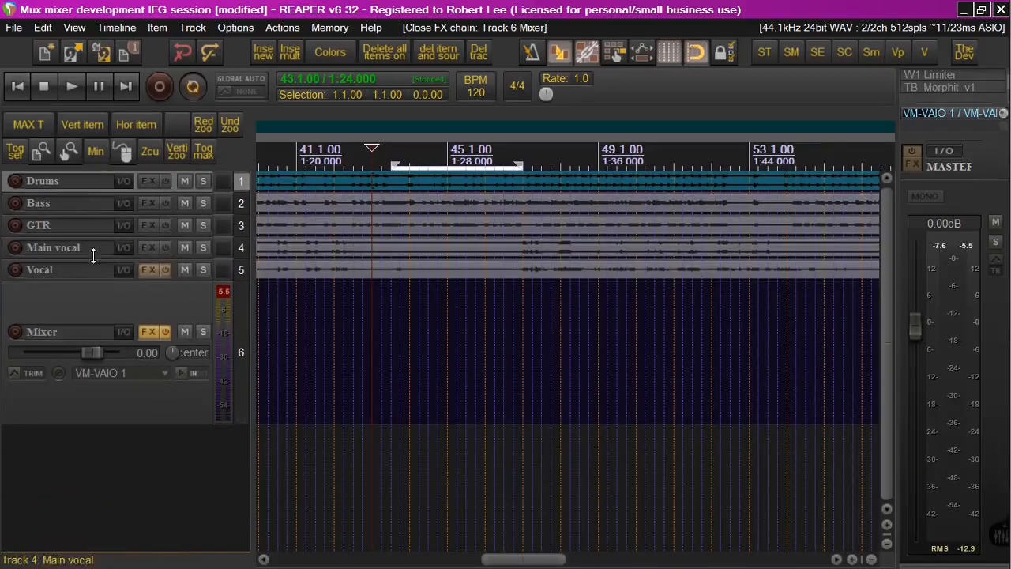
mouse_move(98, 259)
left_mouse_down()
mouse_move(98, 371)
mouse_move(83, 248)
left_mouse_up()
Open MUX Modular Synth as a floating window from the Mixer track's FX menu, reposition it, and close it
right_click(146, 331)
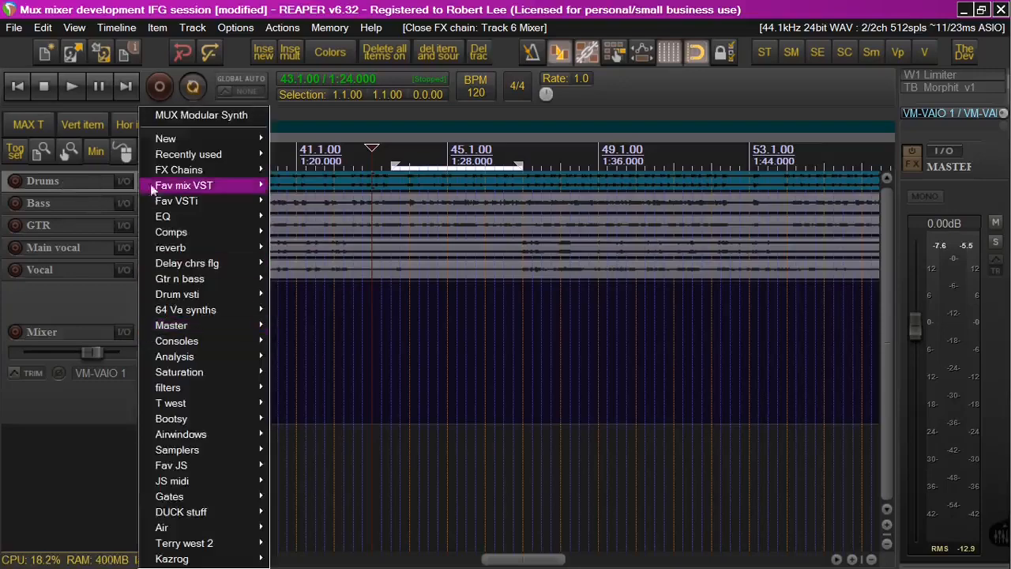
left_click(189, 110)
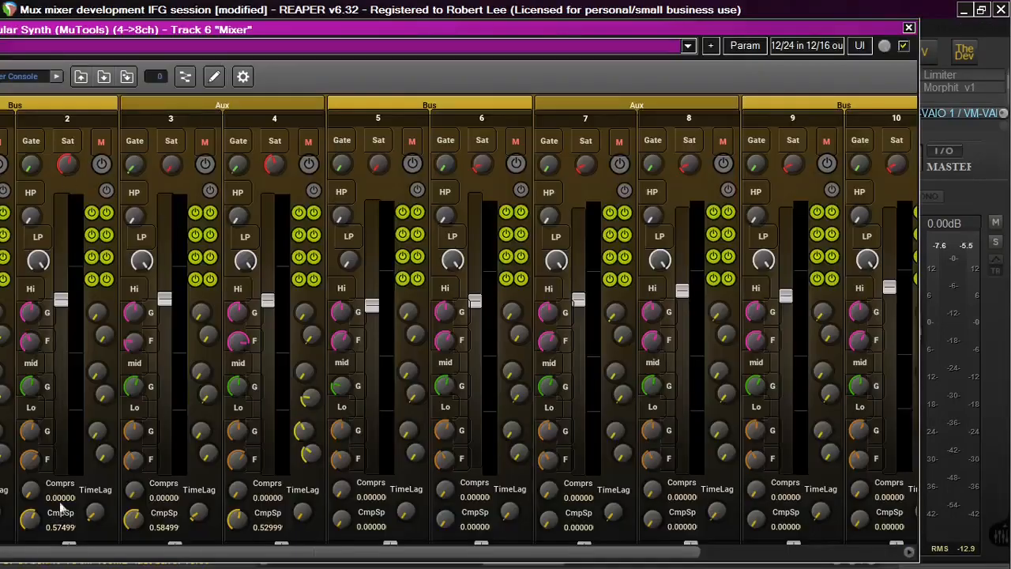
left_click_drag(300, 30, 402, 30)
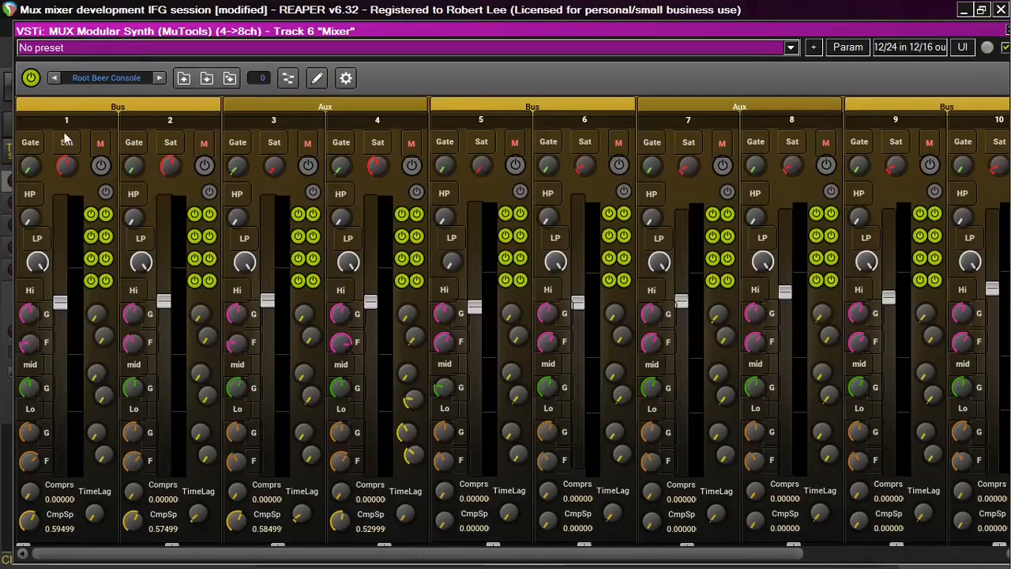
left_click_drag(752, 34, 672, 41)
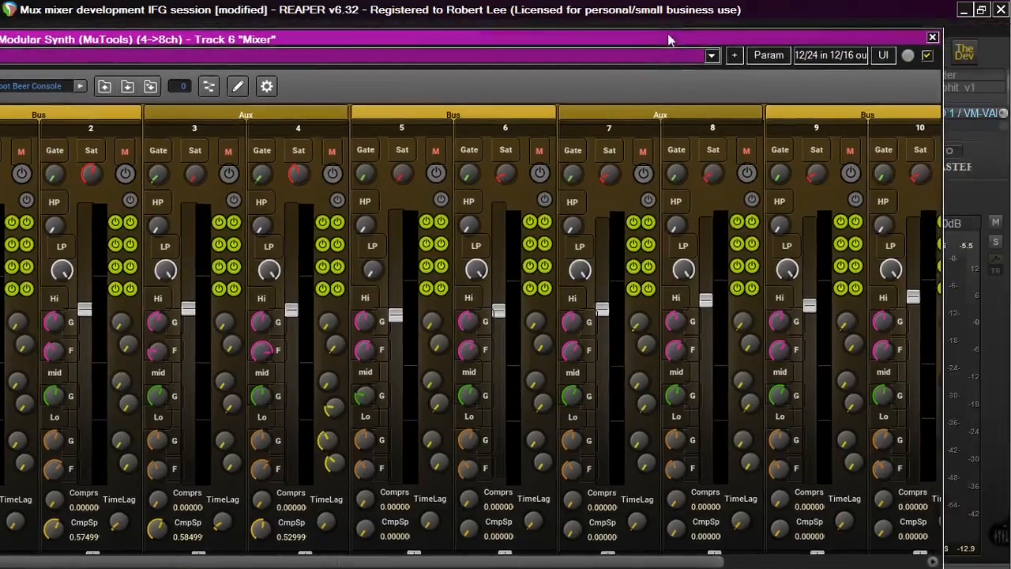
left_click(933, 38)
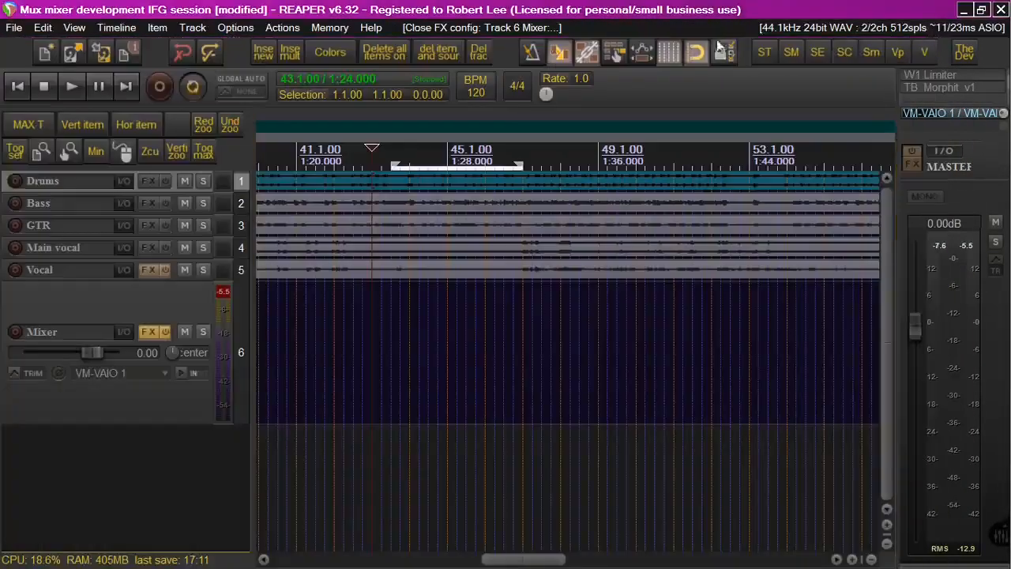
Open the Drums track's routing window to inspect its send to the Mixer track on channels 3/4, then close it
left_click(124, 182)
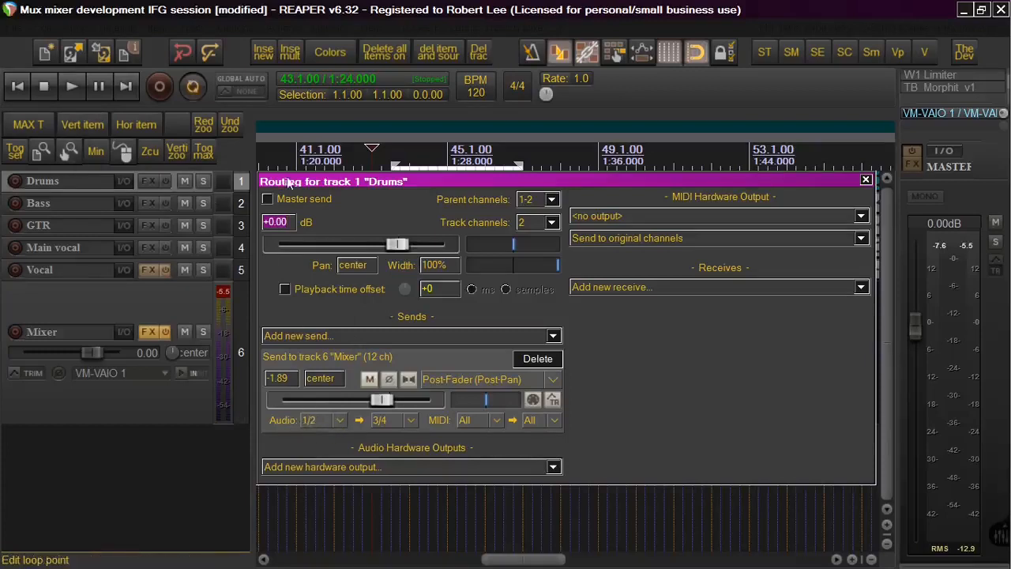
left_click_drag(288, 182, 313, 161)
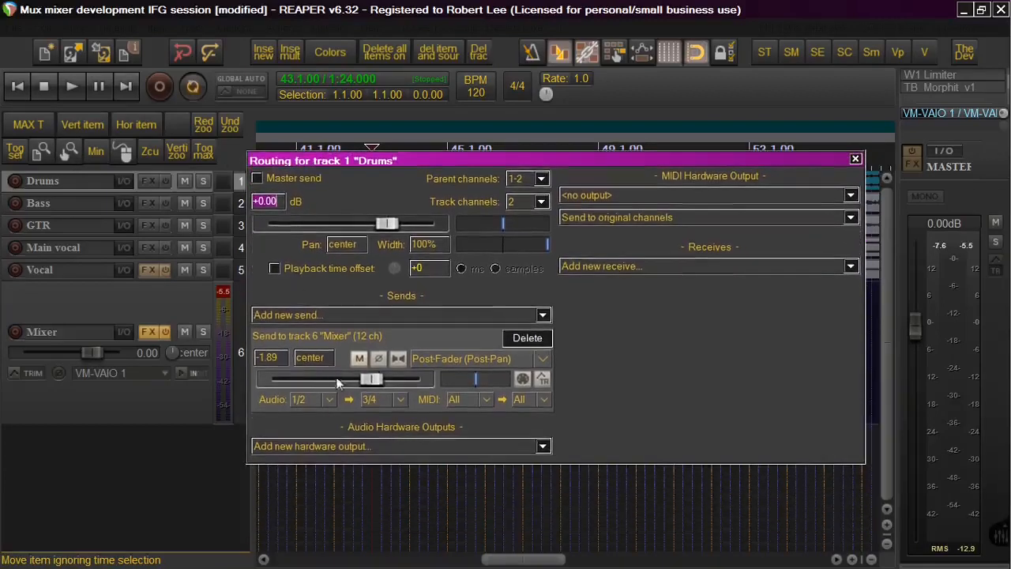
left_click(397, 400)
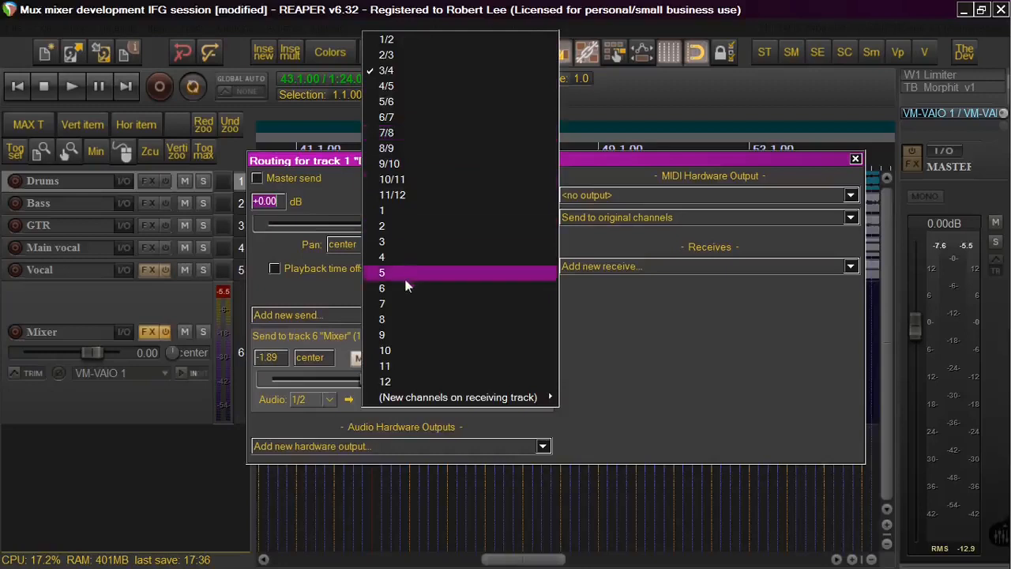
left_click(855, 158)
left_click(854, 159)
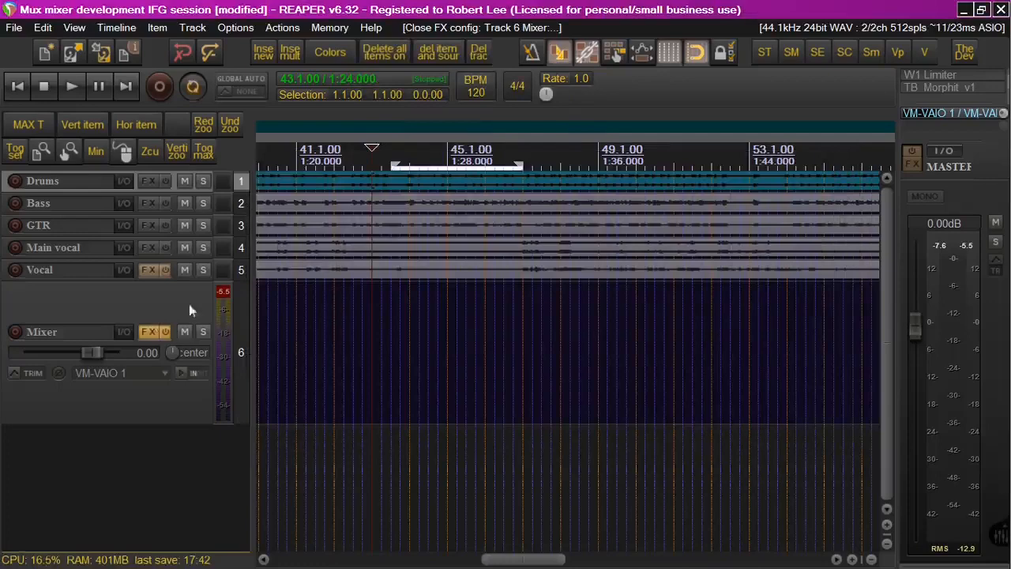
Open MUX Modular Synth as a floating window, inspect its plugin pin connector, then close both windows
right_click(150, 333)
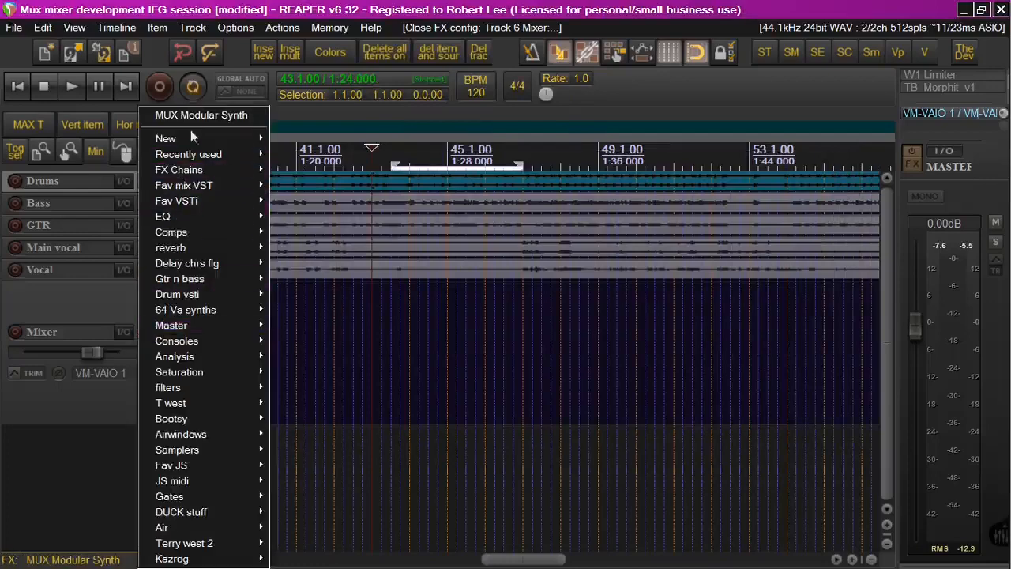
left_click(186, 117)
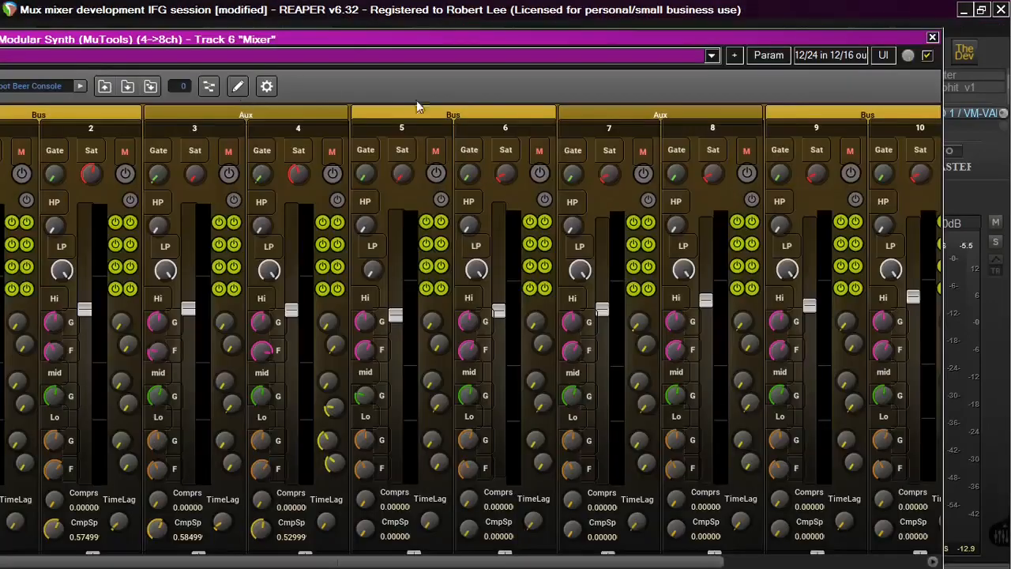
left_click(824, 54)
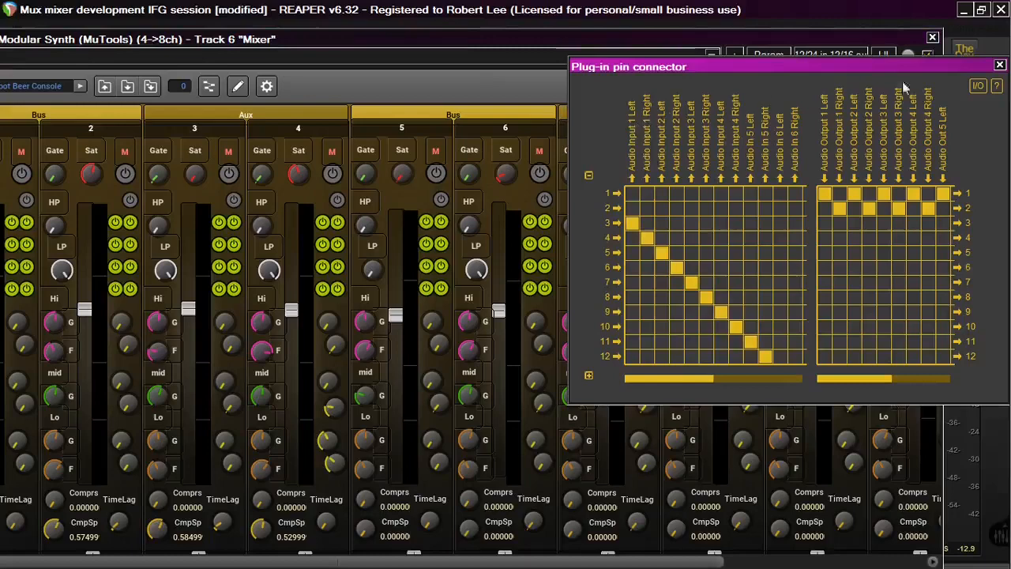
left_click(999, 65)
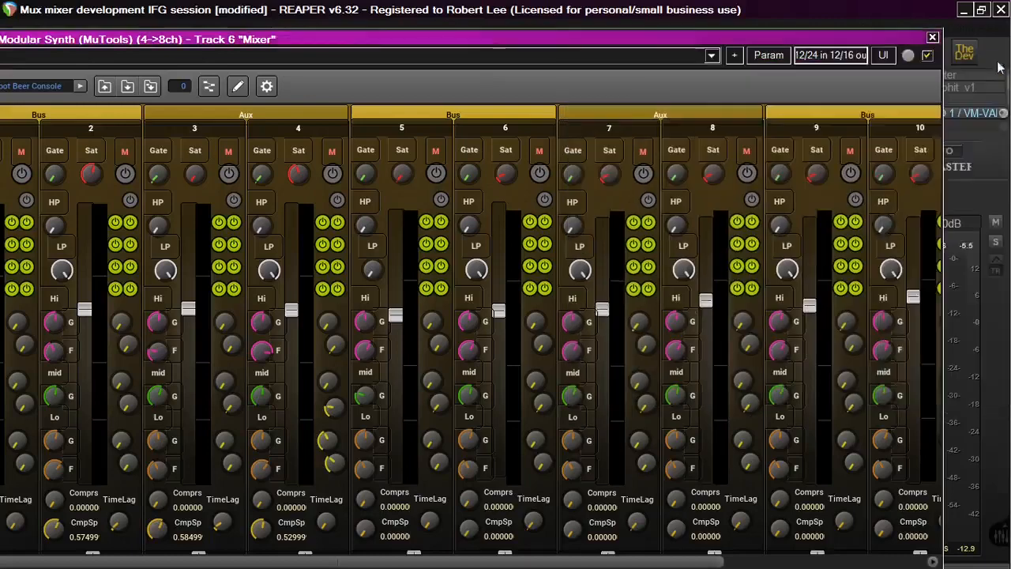
left_click(932, 38)
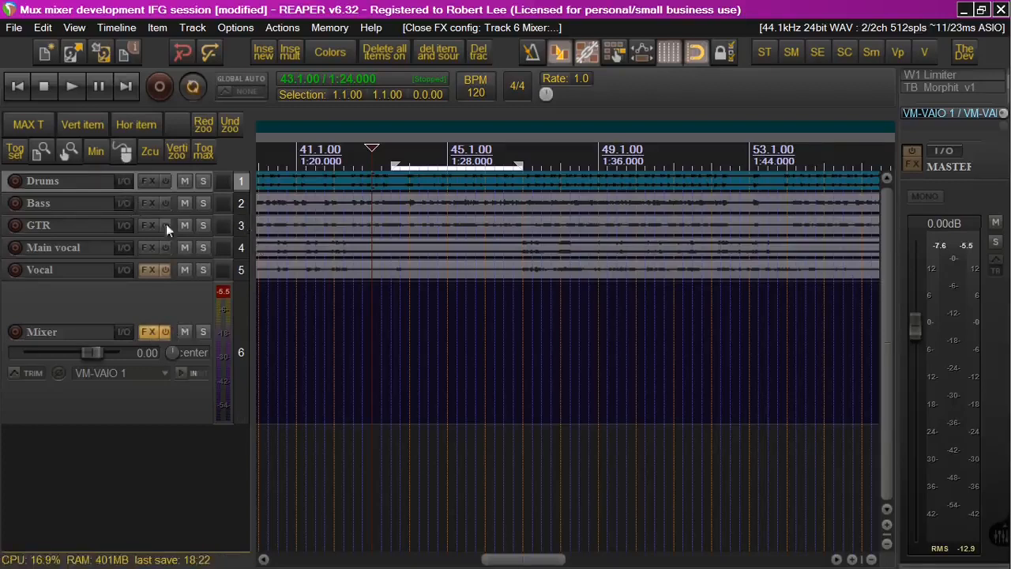
Check the Bass track's send routing to the Mixer track, then enlarge the Bass track's height
left_click(124, 204)
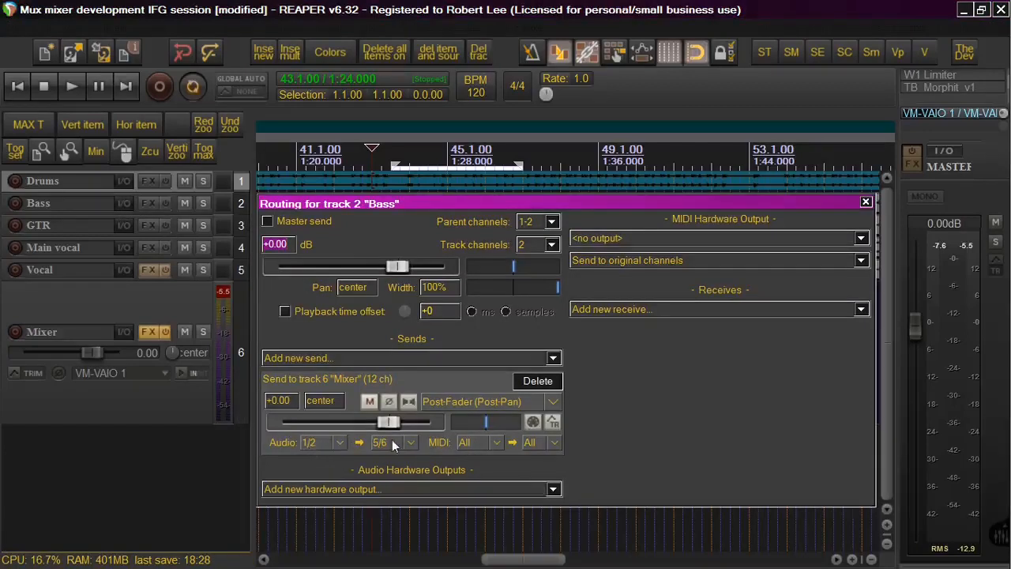
left_click_drag(403, 202, 407, 273)
left_click(102, 212)
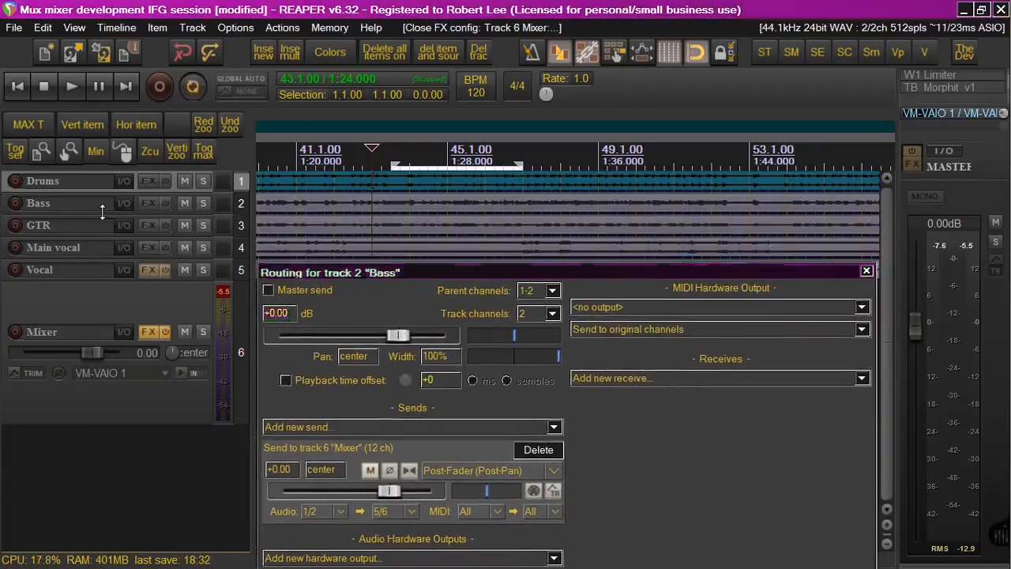
left_click_drag(102, 212, 96, 278)
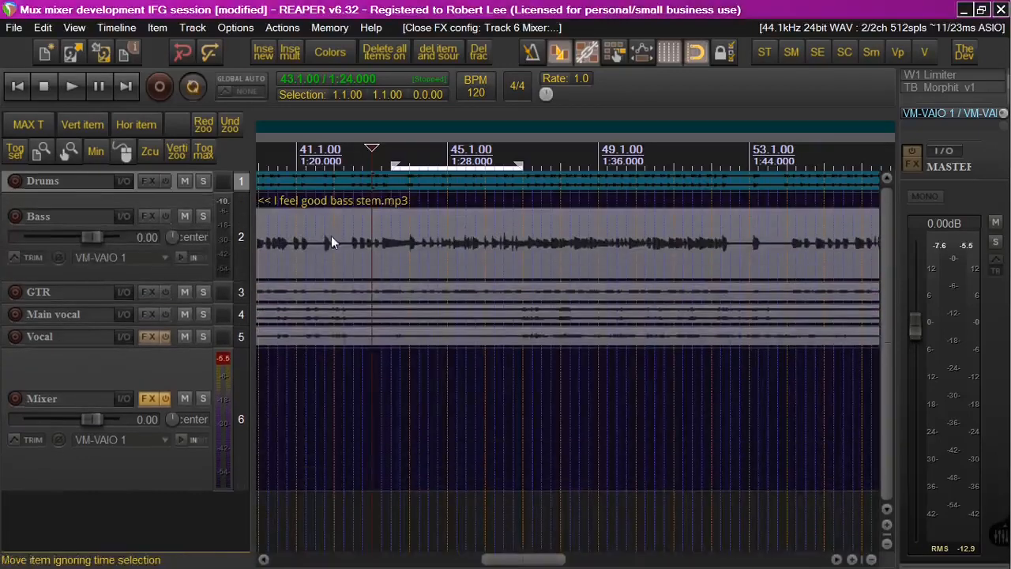
Try switching the Bass send's audio source to mono channel 1, then restore it to stereo 1/2
left_click(124, 215)
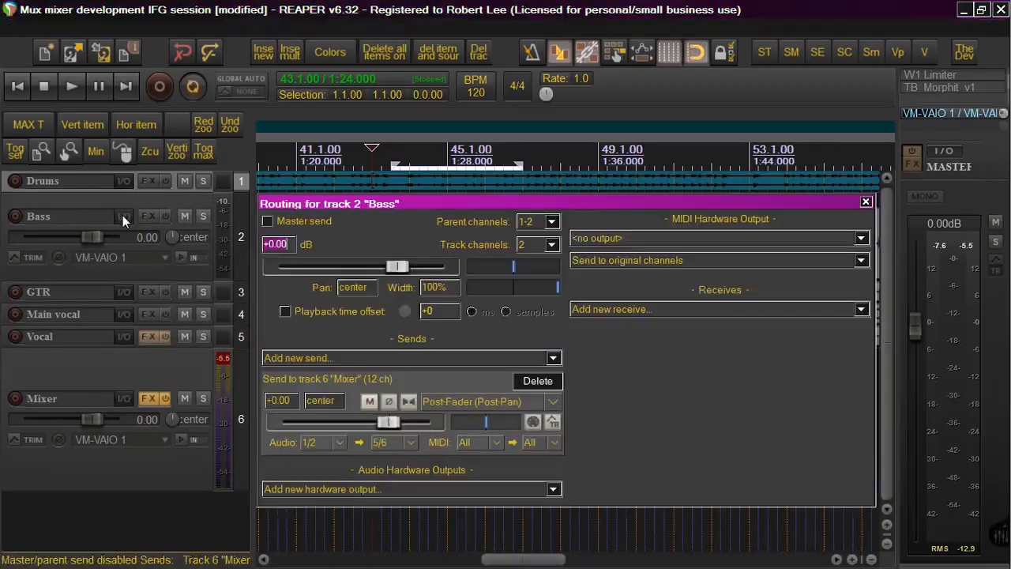
left_click(341, 439)
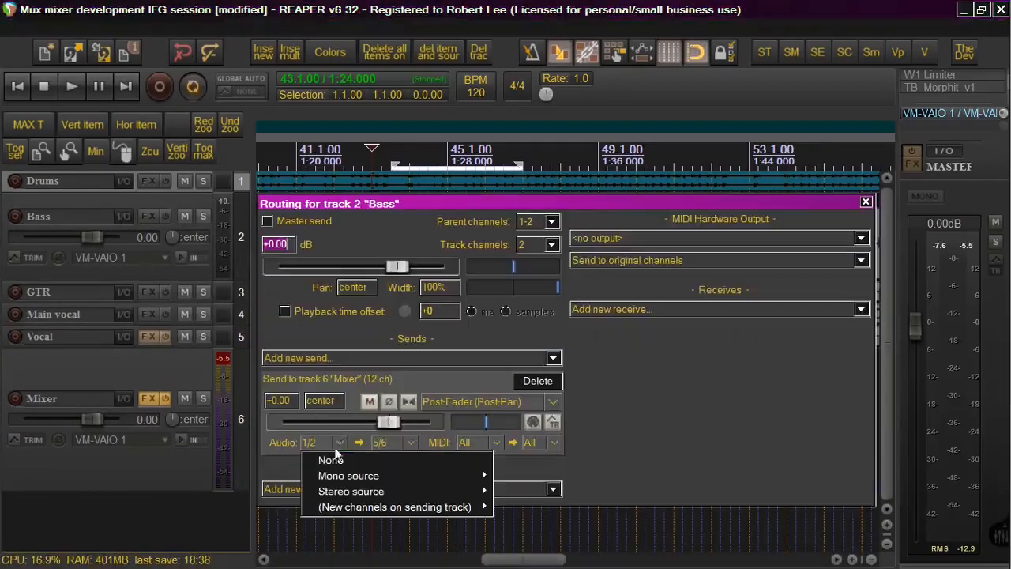
mouse_move(337, 474)
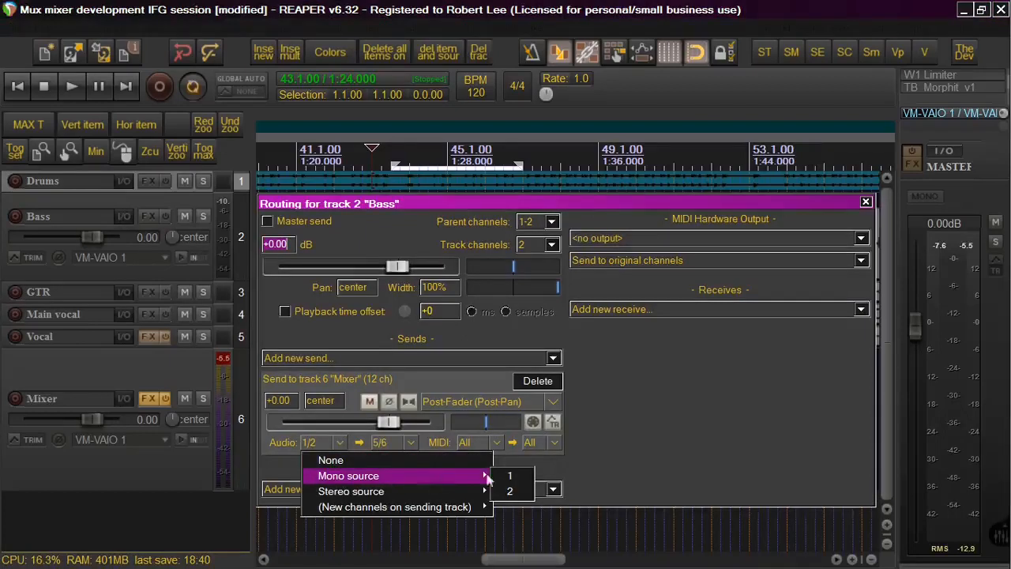
left_click(521, 478)
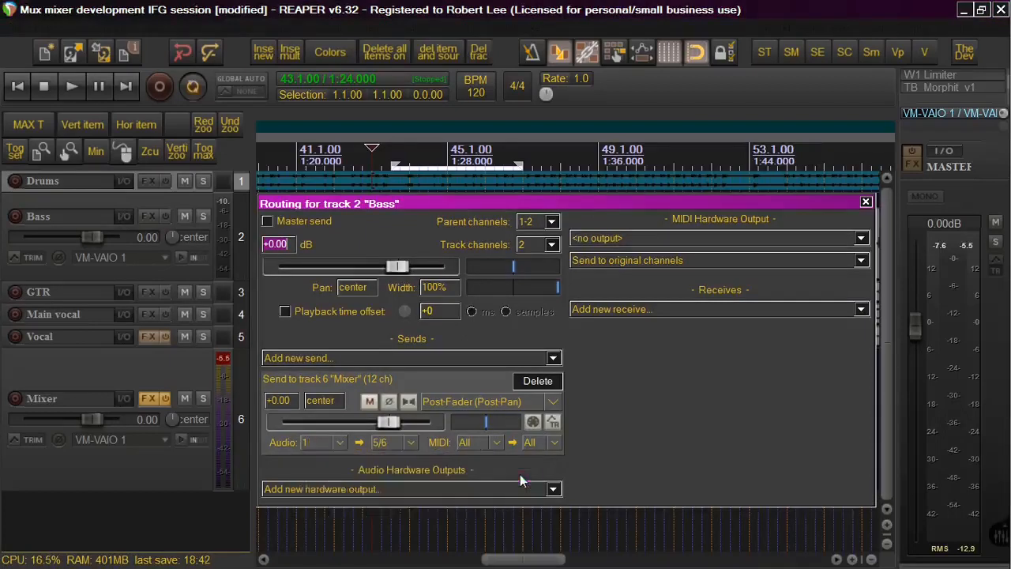
left_click(340, 441)
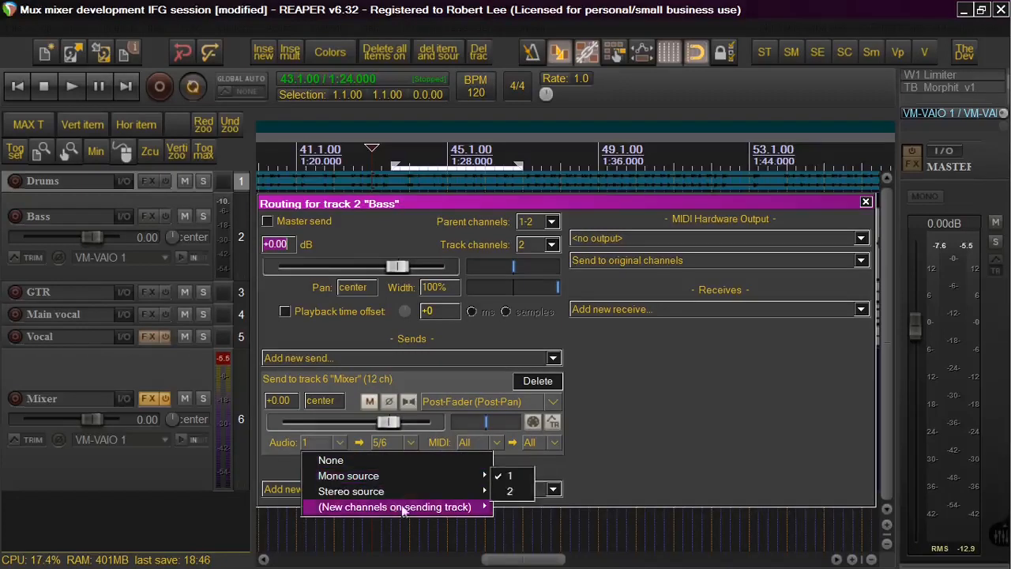
mouse_move(427, 491)
left_click(527, 495)
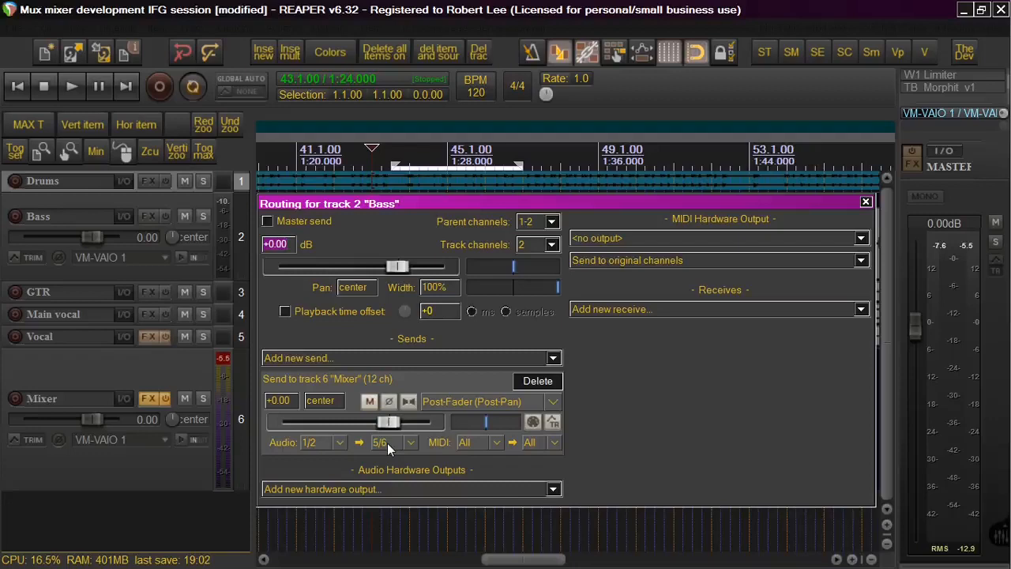
Reopen MUX Modular Synth and examine its pin connector's input and output channel mapping, then close the connector
right_click(150, 394)
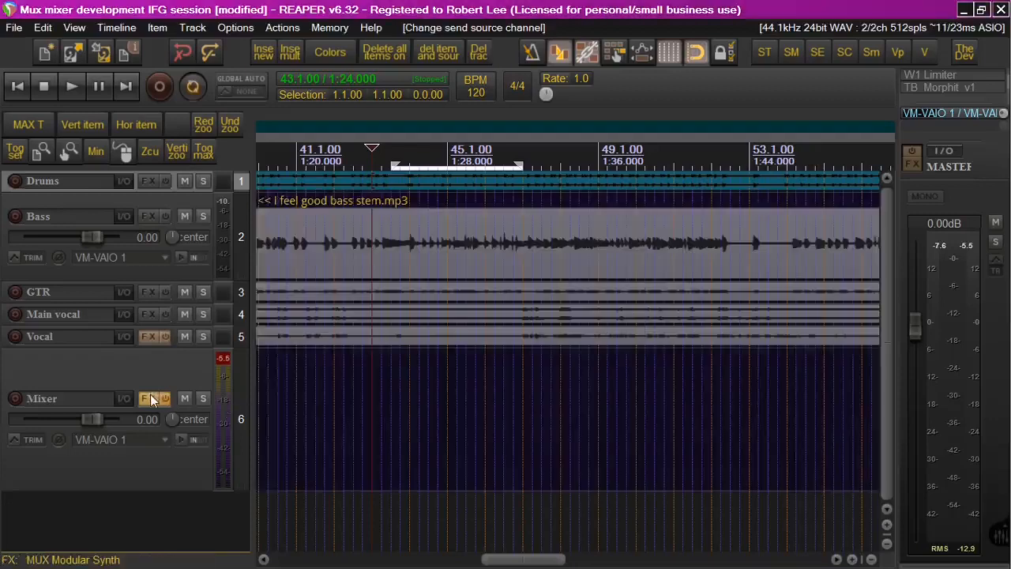
left_click(190, 117)
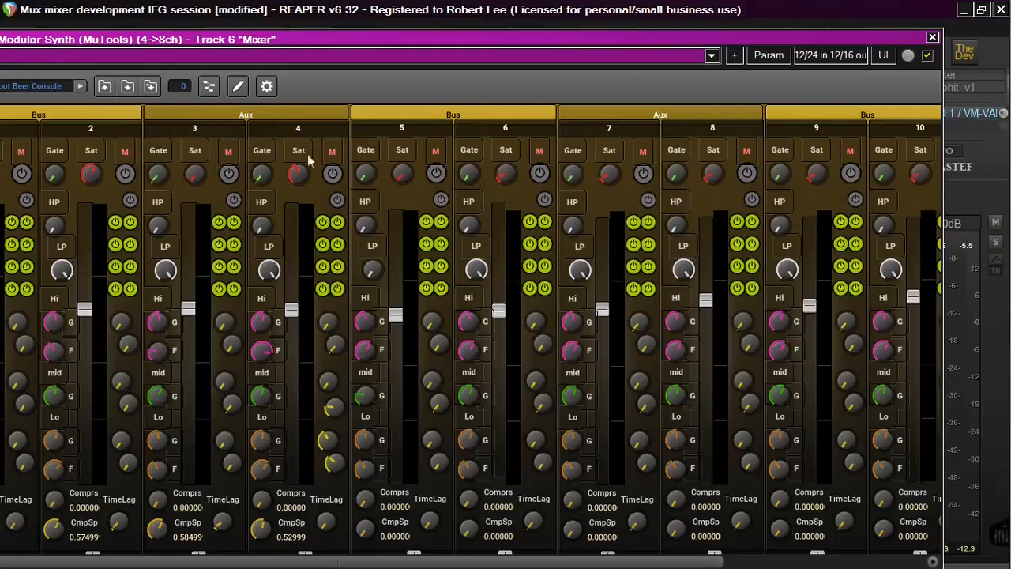
left_click(821, 56)
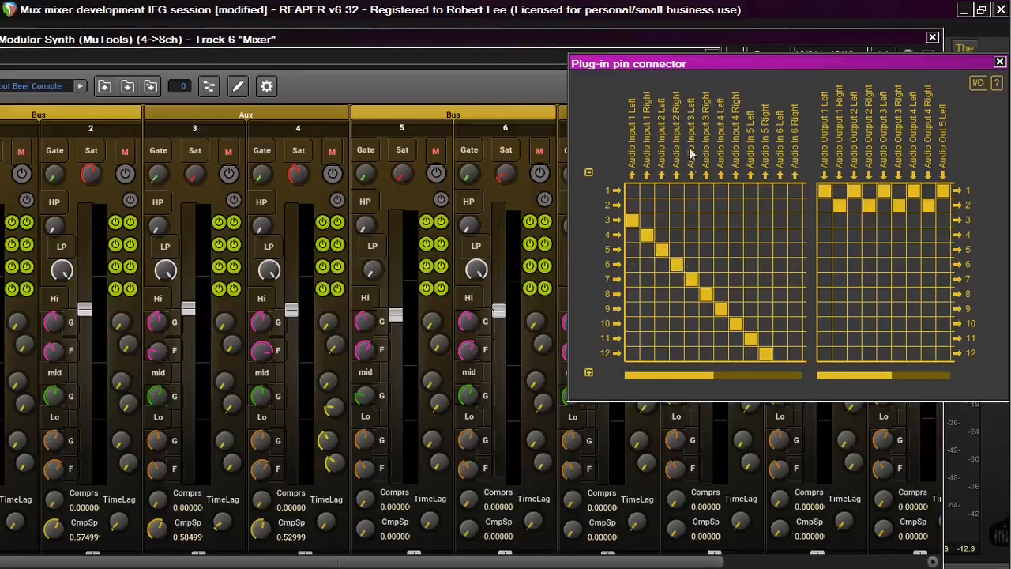
left_click(676, 265)
left_click(675, 251)
left_click(677, 250)
left_click_drag(826, 59, 741, 60)
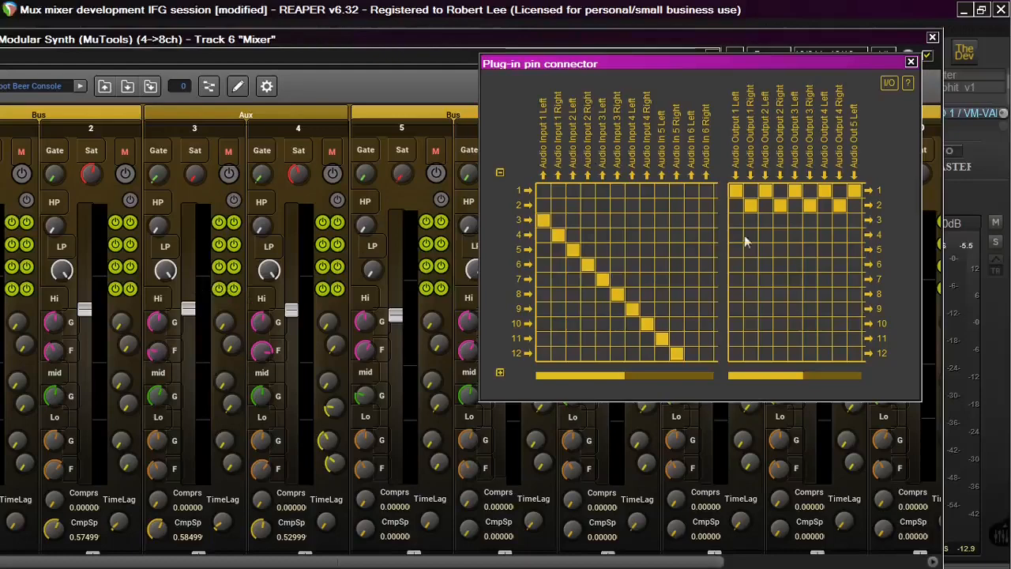
left_click(910, 61)
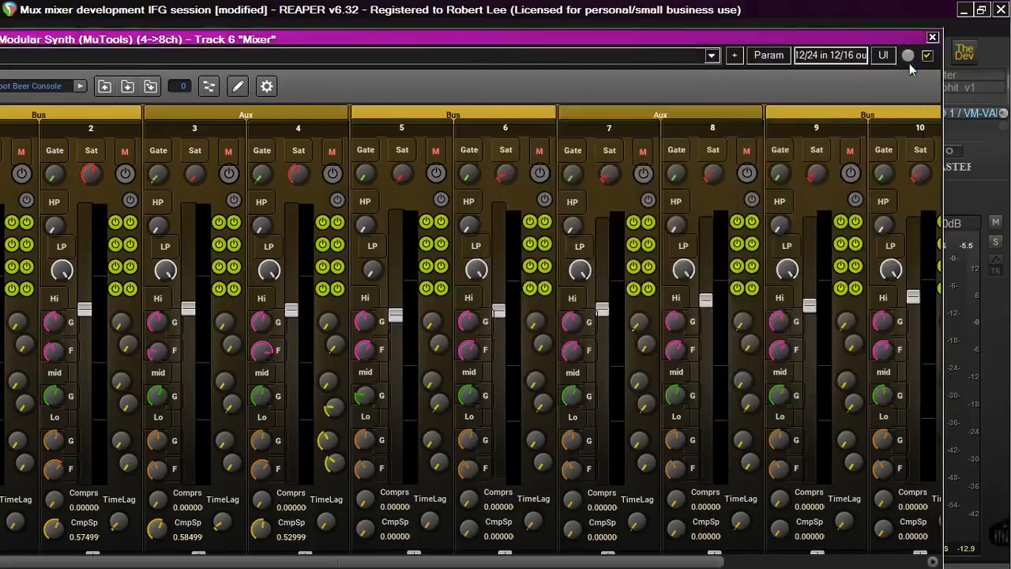
Open the plugin's modular area, scroll across it, and view the 8 chnl bus front panel before closing it
left_click(209, 85)
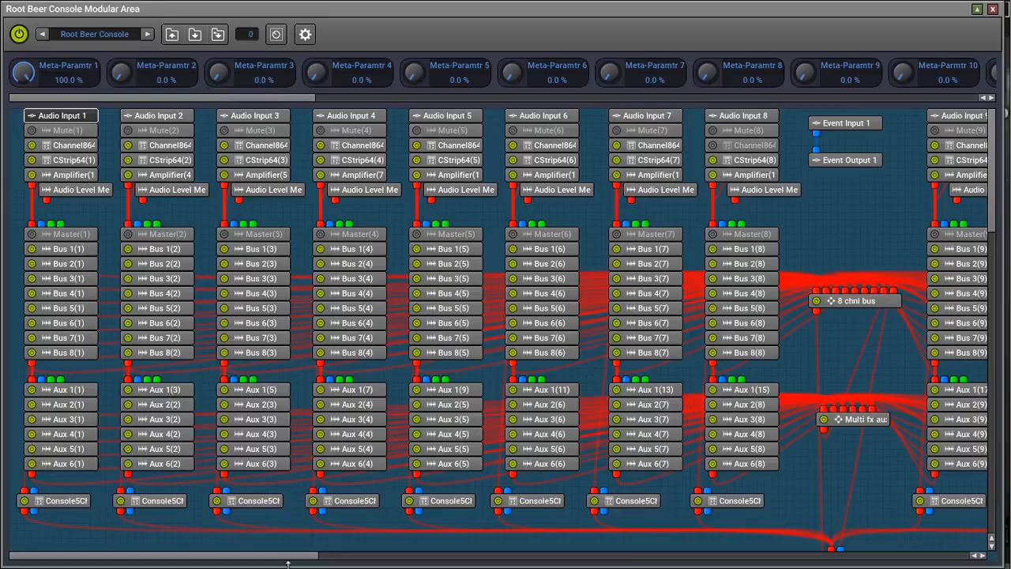
mouse_move(289, 556)
left_mouse_down()
mouse_move(339, 561)
mouse_move(289, 558)
left_mouse_up()
left_click_drag(294, 557, 440, 556)
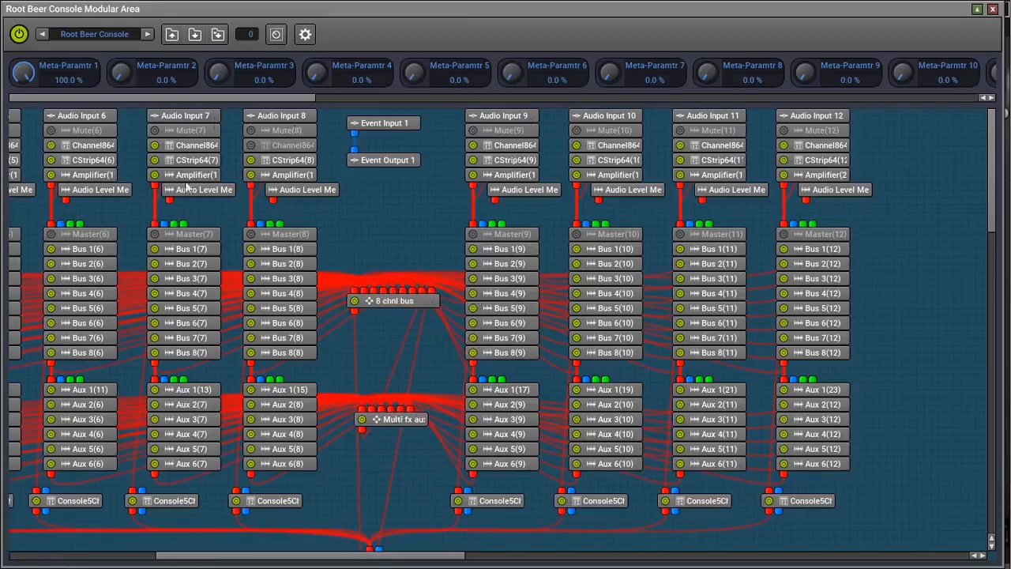
double_click(402, 300)
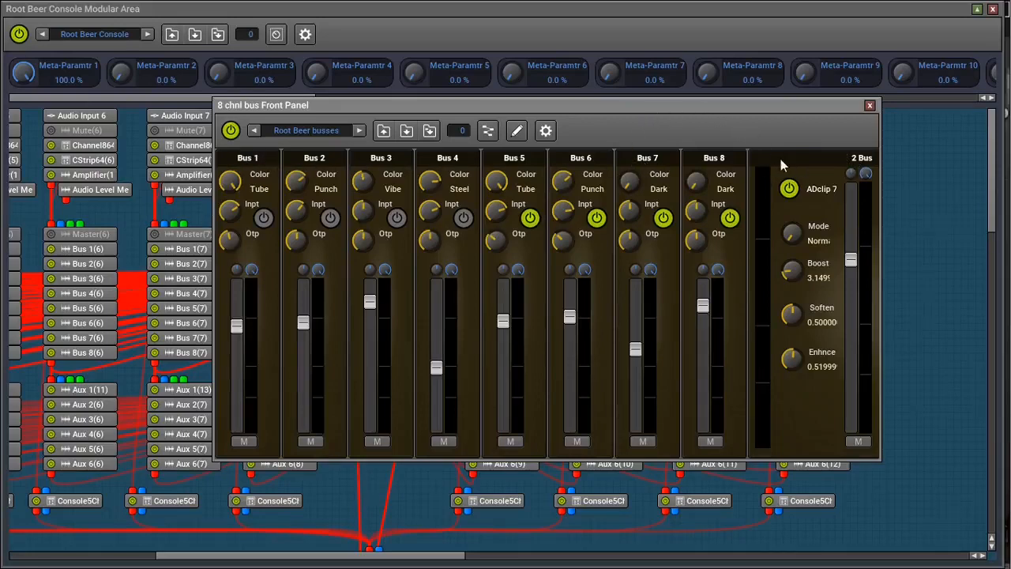
left_click(869, 106)
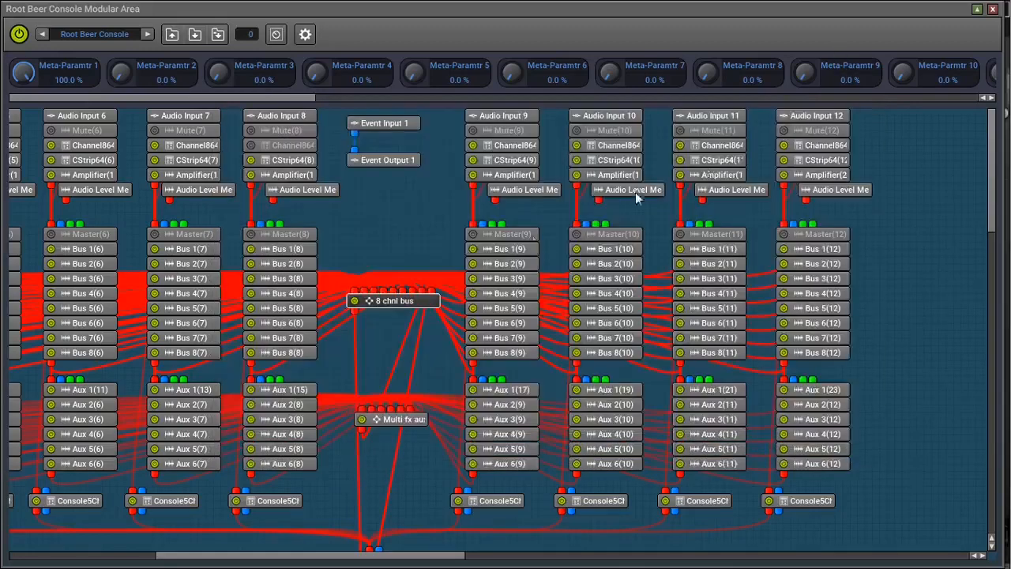
Open the 8 chnl bus's internal modular area, enlarge its window, and move the Audio Output 1 module lower
double_click(413, 303)
left_click(487, 131)
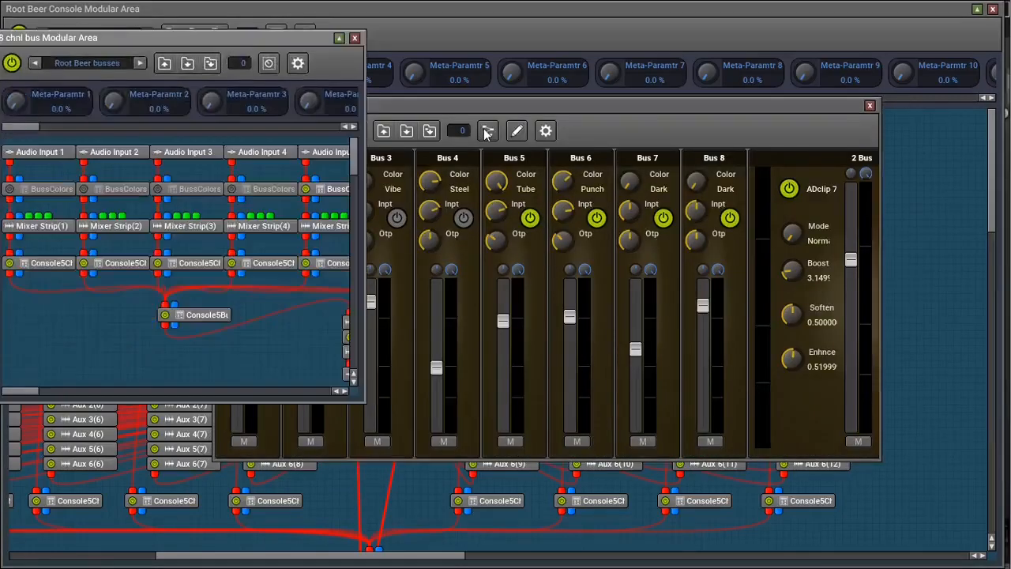
left_click_drag(243, 36, 320, 39)
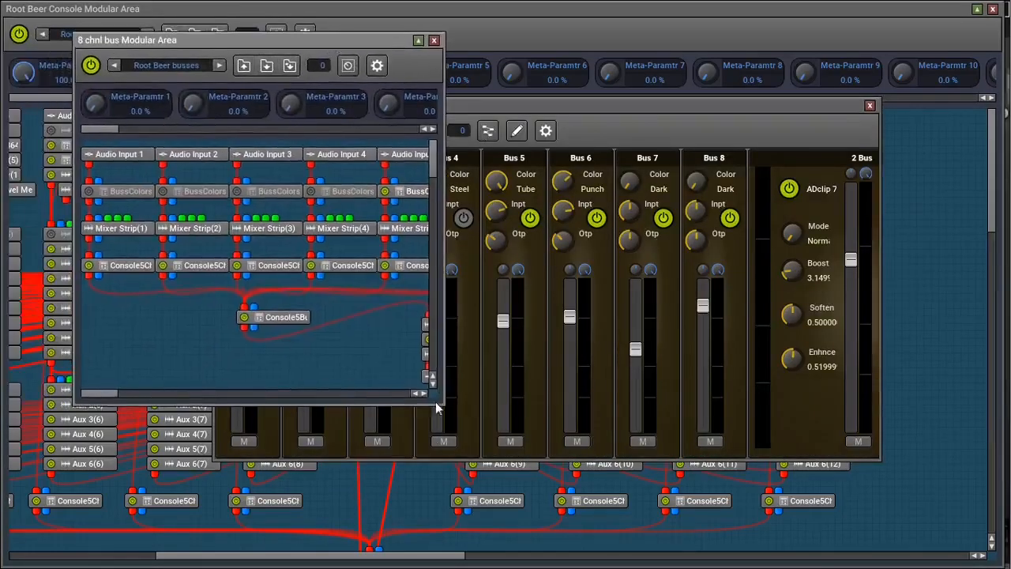
left_click_drag(441, 401, 893, 512)
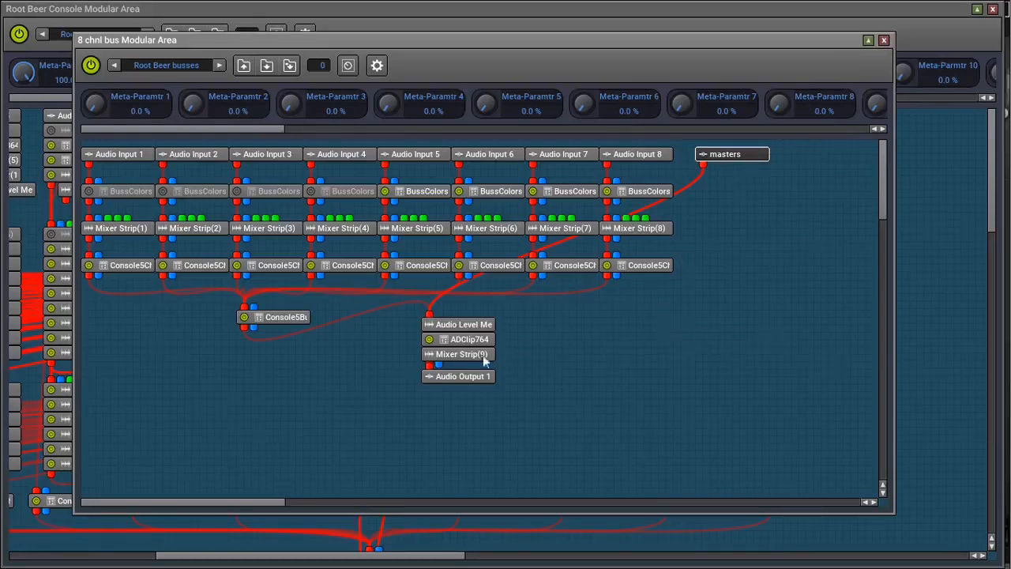
left_click(466, 377)
left_click_drag(466, 379, 463, 415)
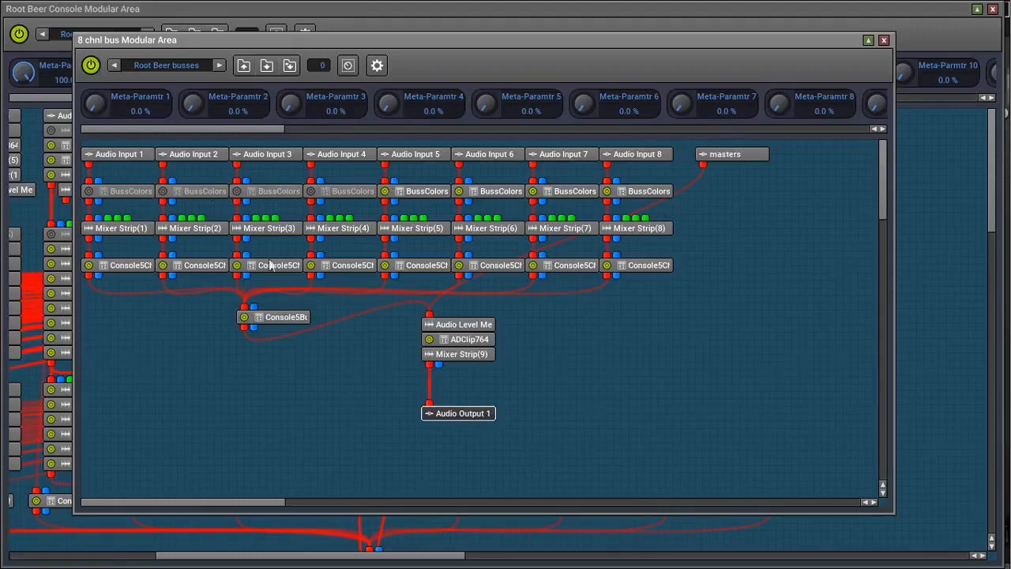
Inspect the Audio Level Meter and Console5Bus modules, then close the bus modular area and front panel
left_click(445, 325)
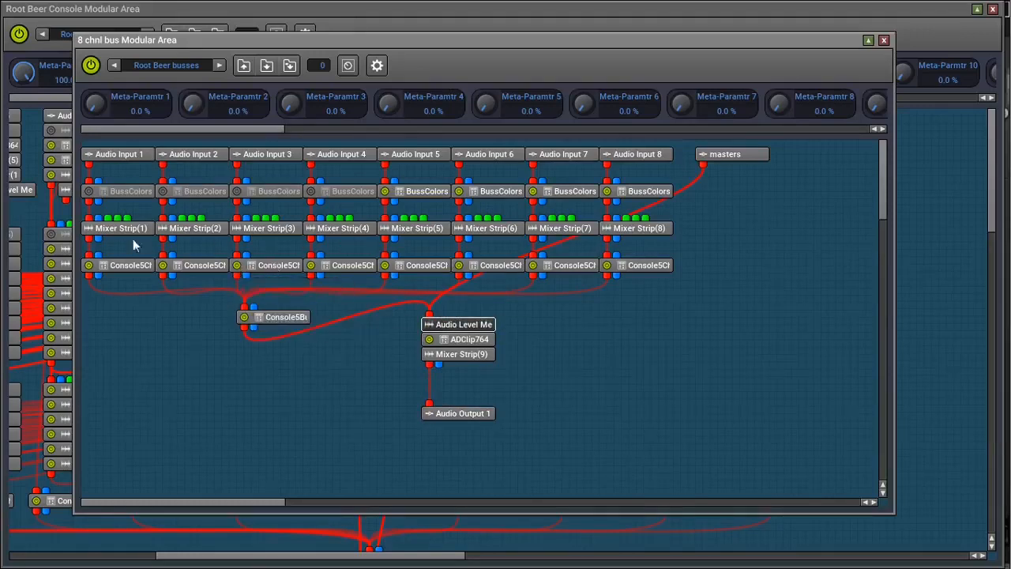
left_click(283, 316)
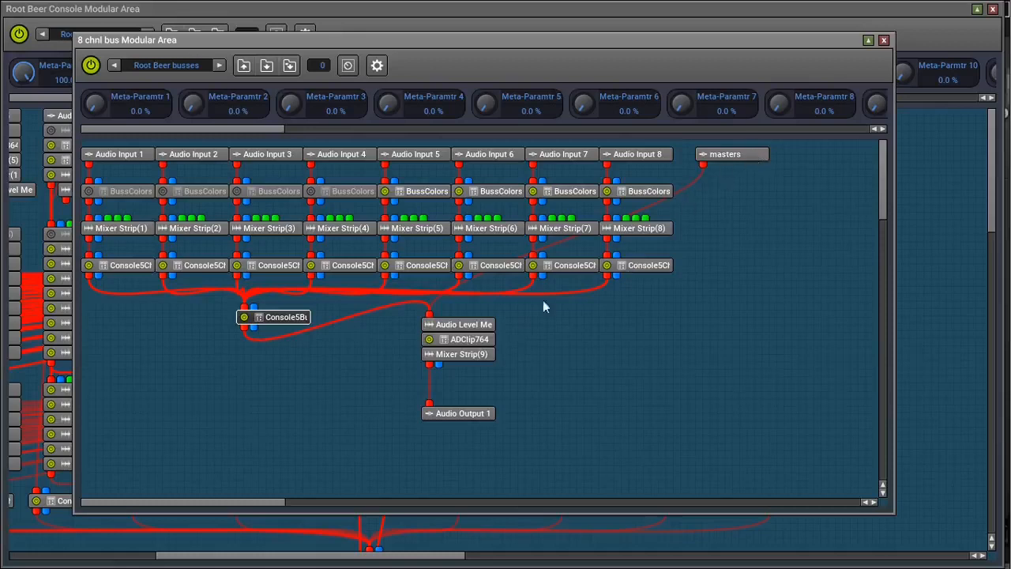
left_click(468, 329)
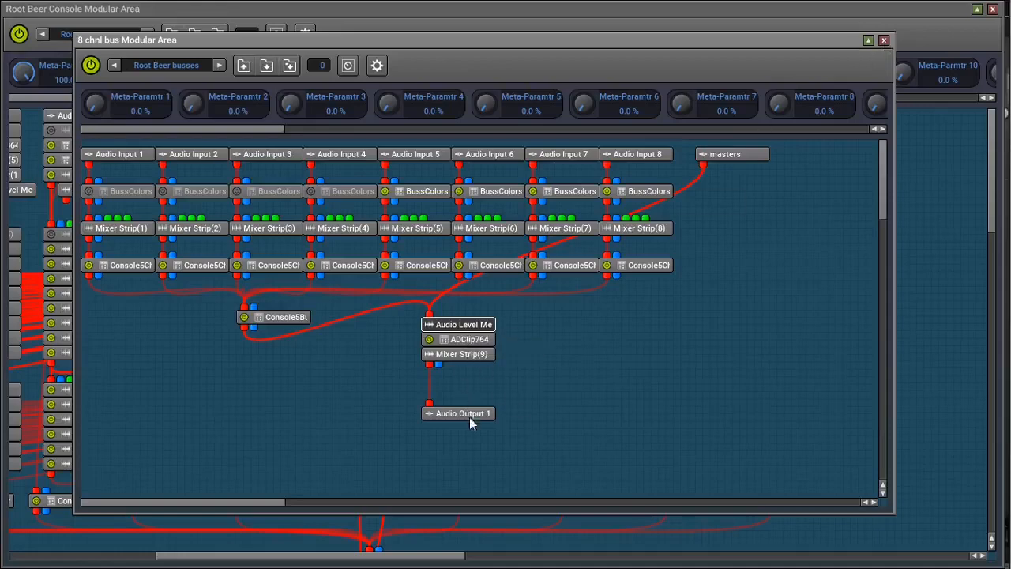
left_click(884, 40)
left_click(869, 106)
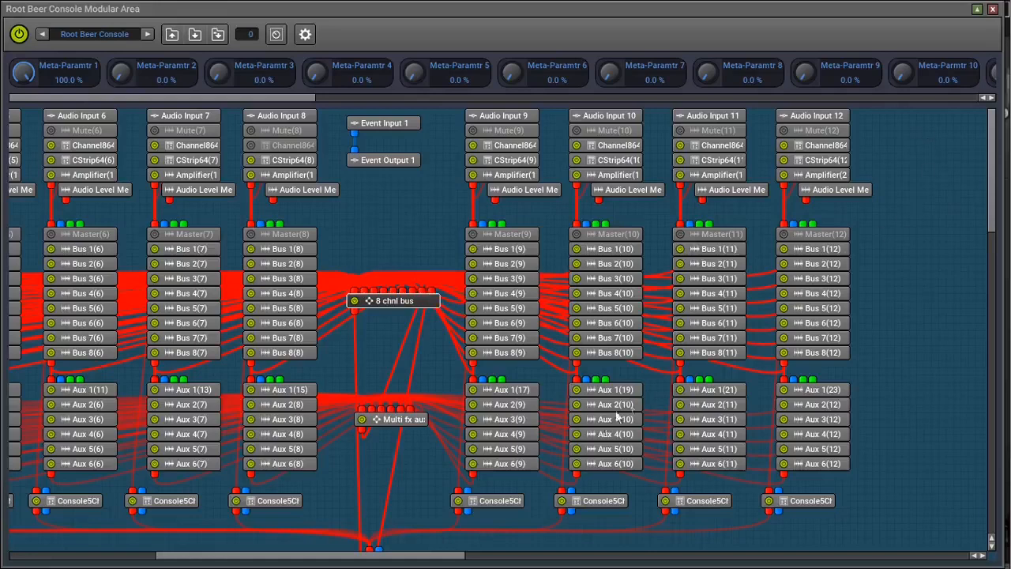
Scroll the console modular area back to the first channel strips, then close the modular area
left_click_drag(448, 555, 356, 556)
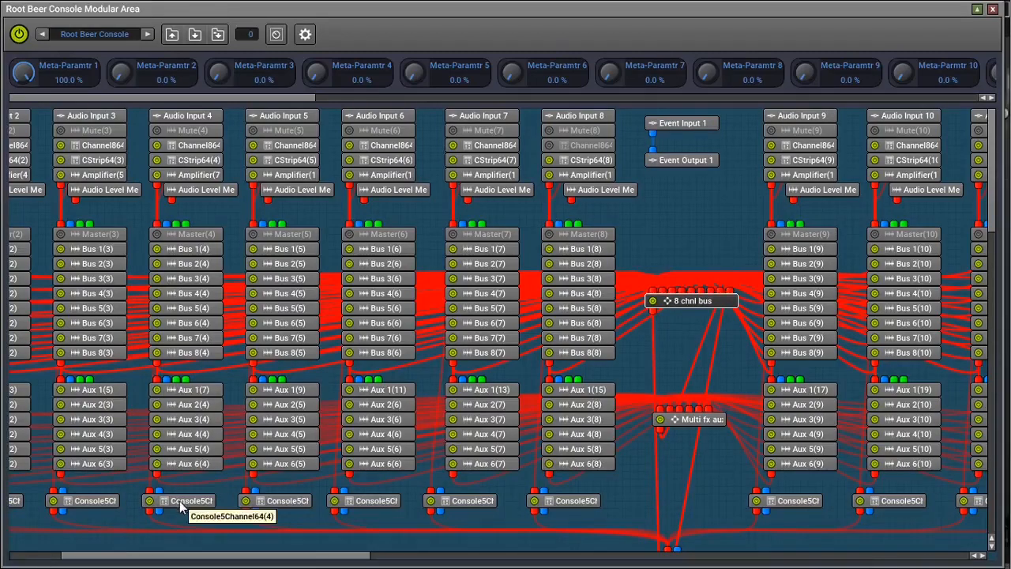
left_click_drag(241, 557, 167, 558)
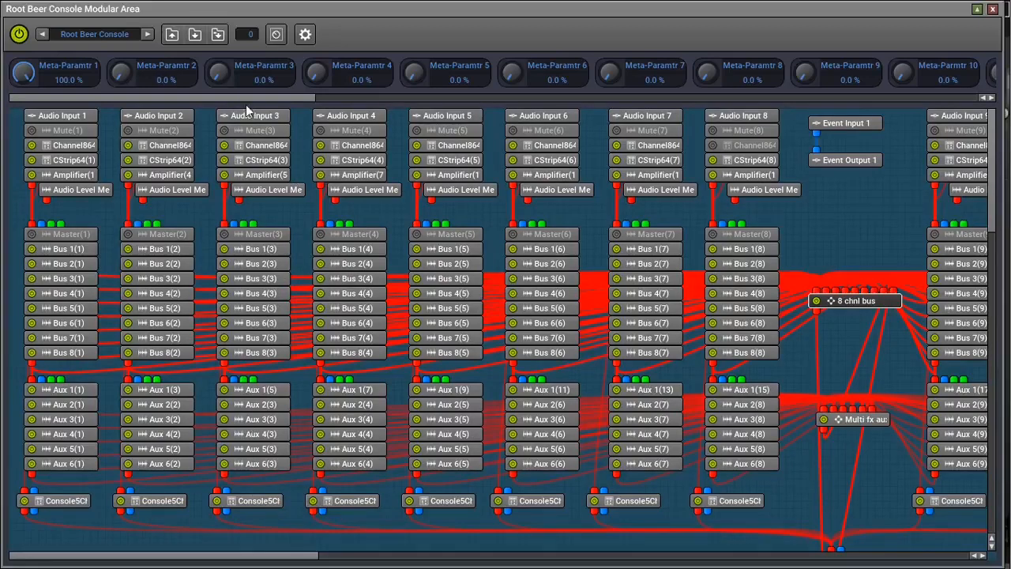
left_click(891, 298)
mouse_move(1001, 24)
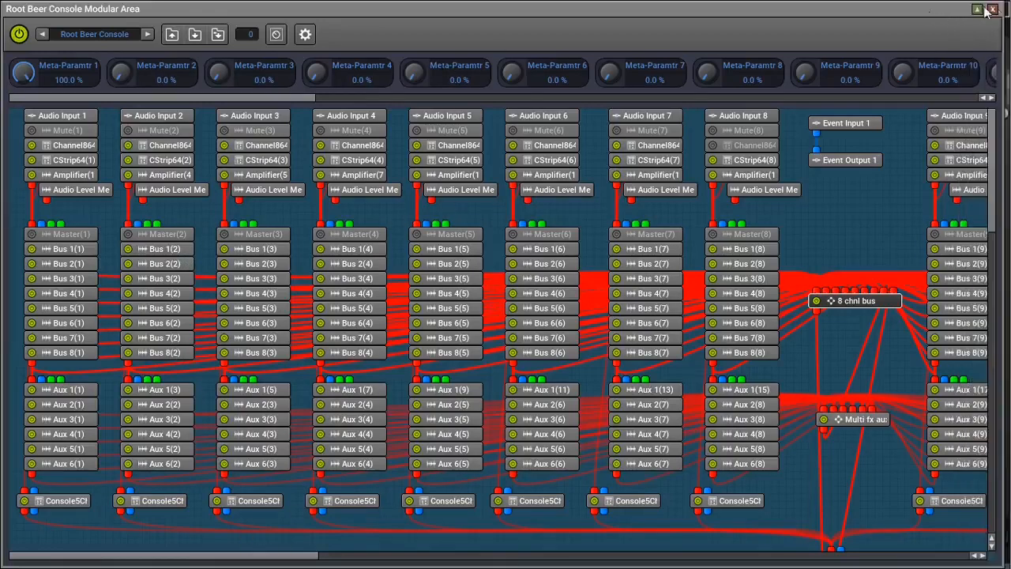
left_click(986, 54)
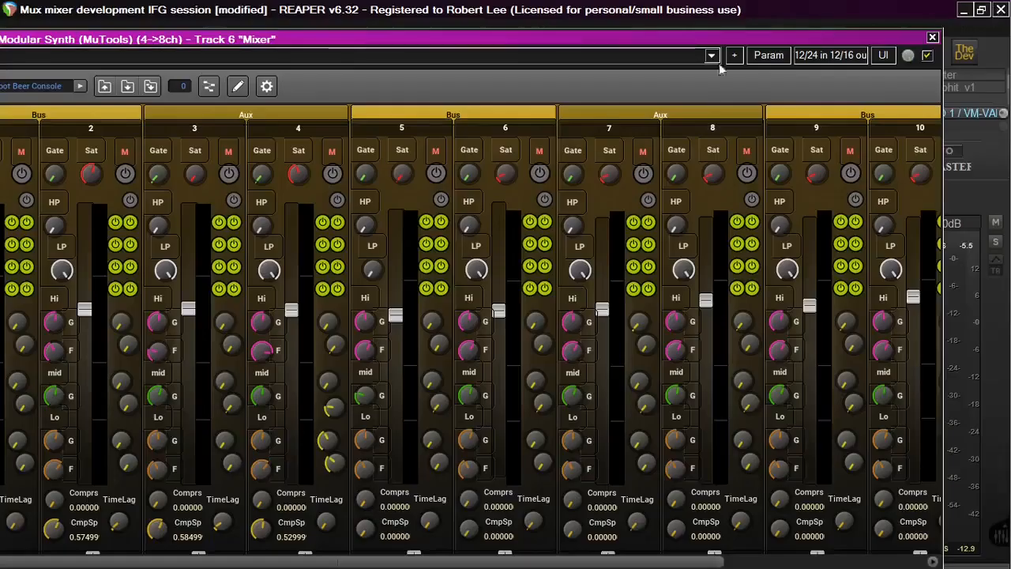
Reposition the MUX plugin window and switch on the small buttons beside HP on mixer channels 1 and 2
left_click(130, 199)
left_click_drag(153, 45, 219, 50)
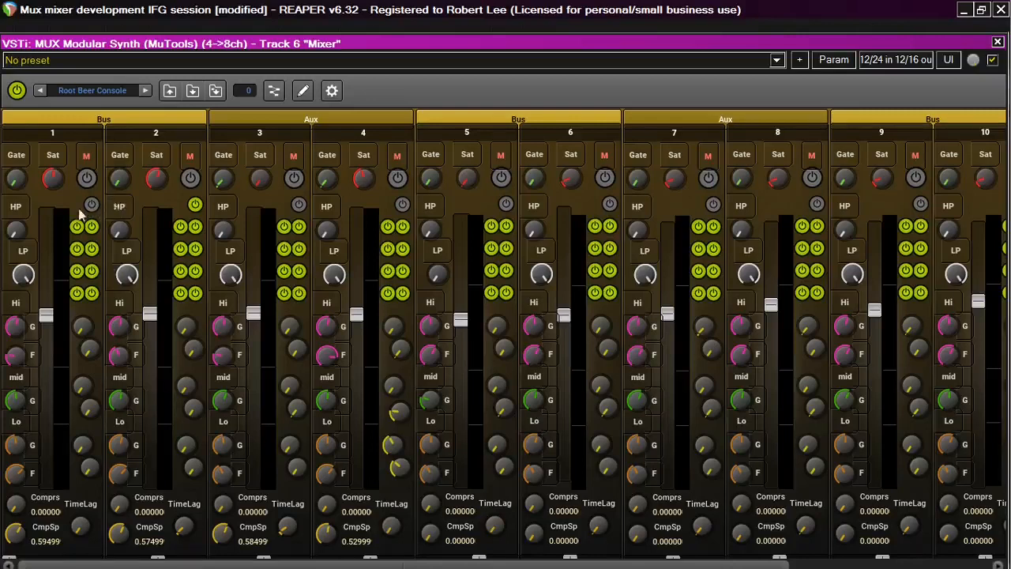
left_click(91, 204)
left_click(94, 207)
left_click(93, 206)
left_click(76, 226)
left_click(77, 227)
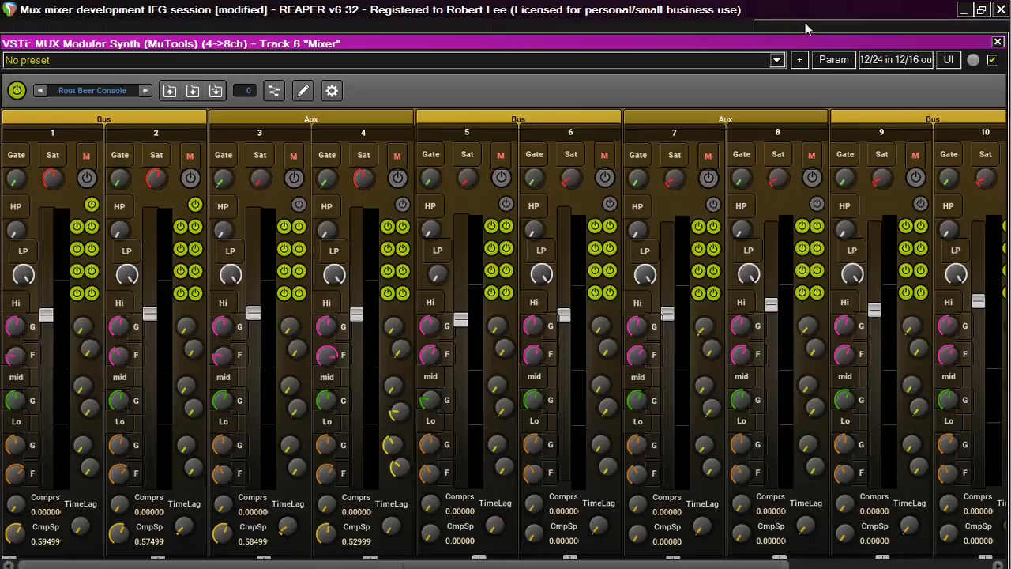
Close the MUX plugin window and reduce the Bass track's height in the arrange view
left_click(998, 42)
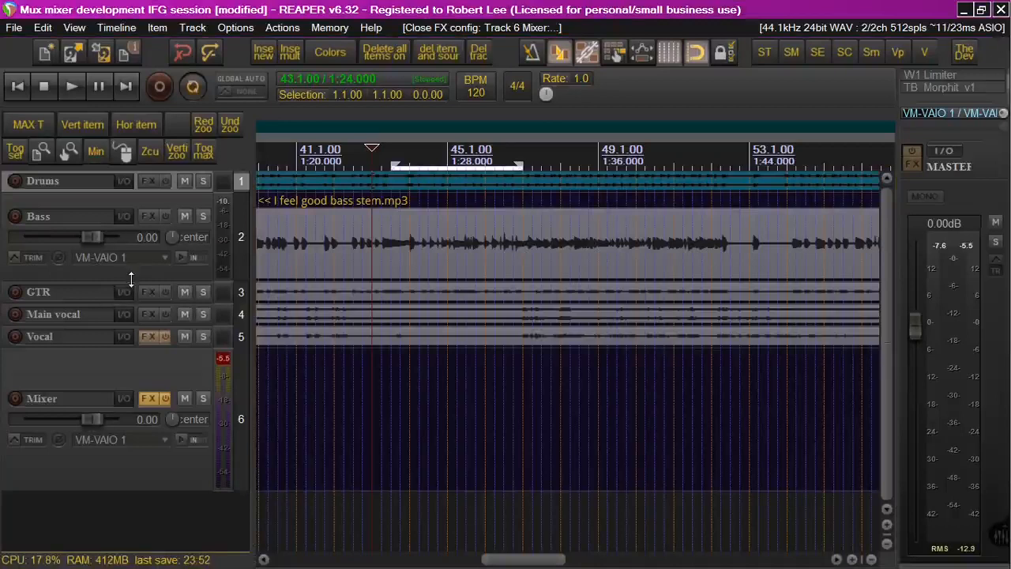
left_click_drag(131, 278, 140, 242)
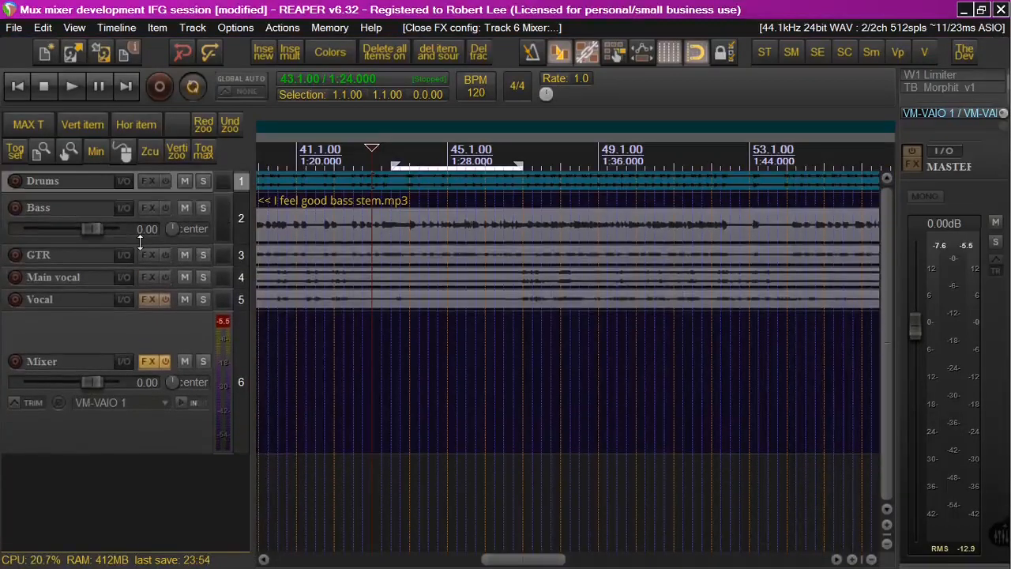